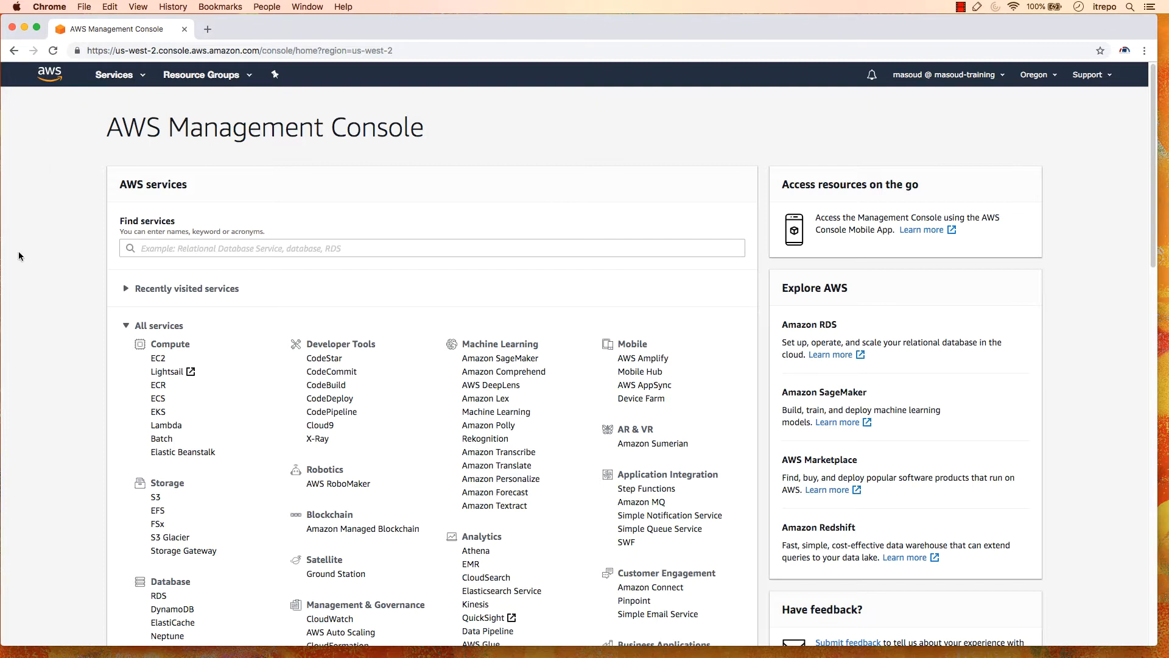
- Open the EC2 service and review its lists of EBS volumes and instances
{"action": "left_click", "coordinate": [159, 360]}
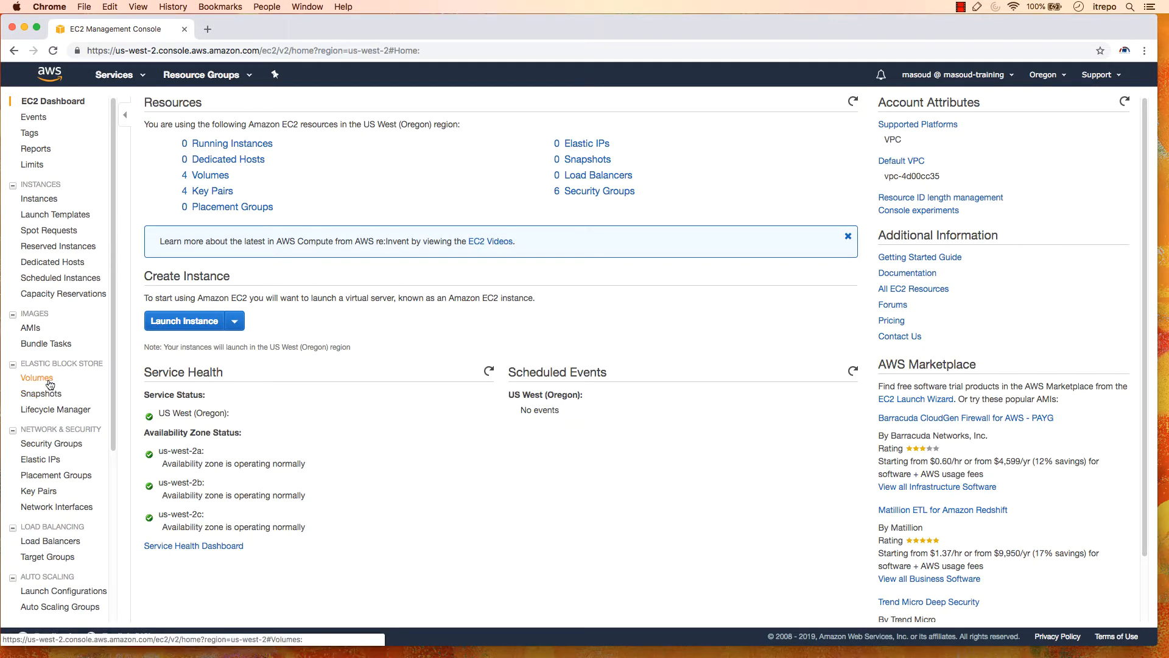
{"action": "left_click", "coordinate": [50, 384]}
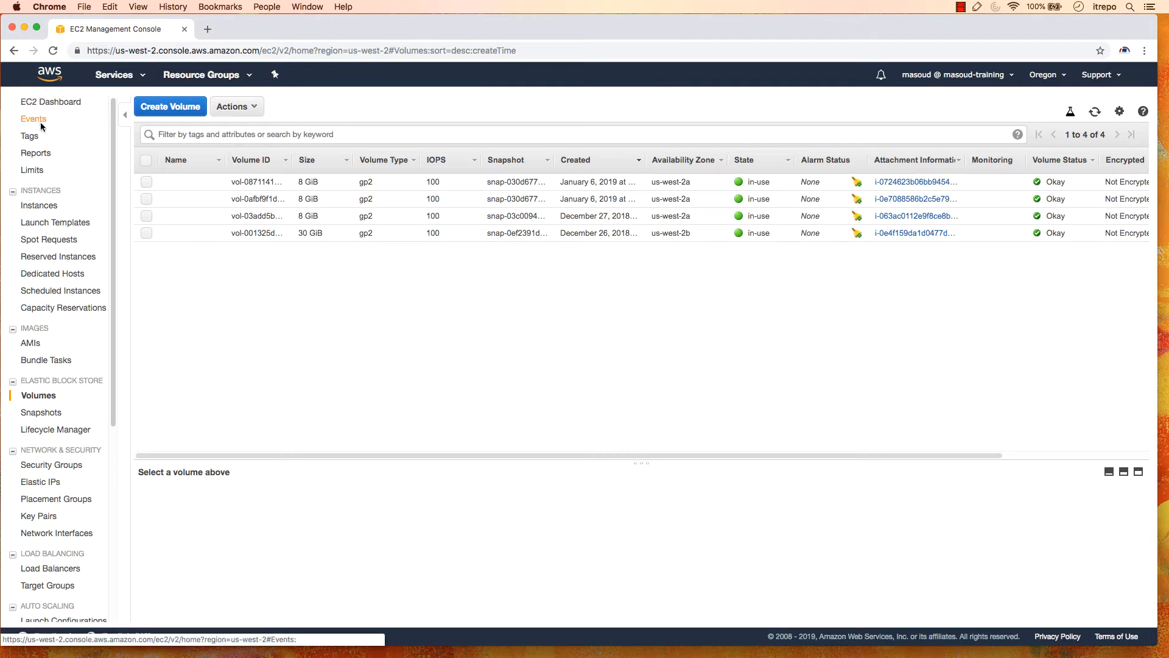
{"action": "left_click", "coordinate": [39, 206]}
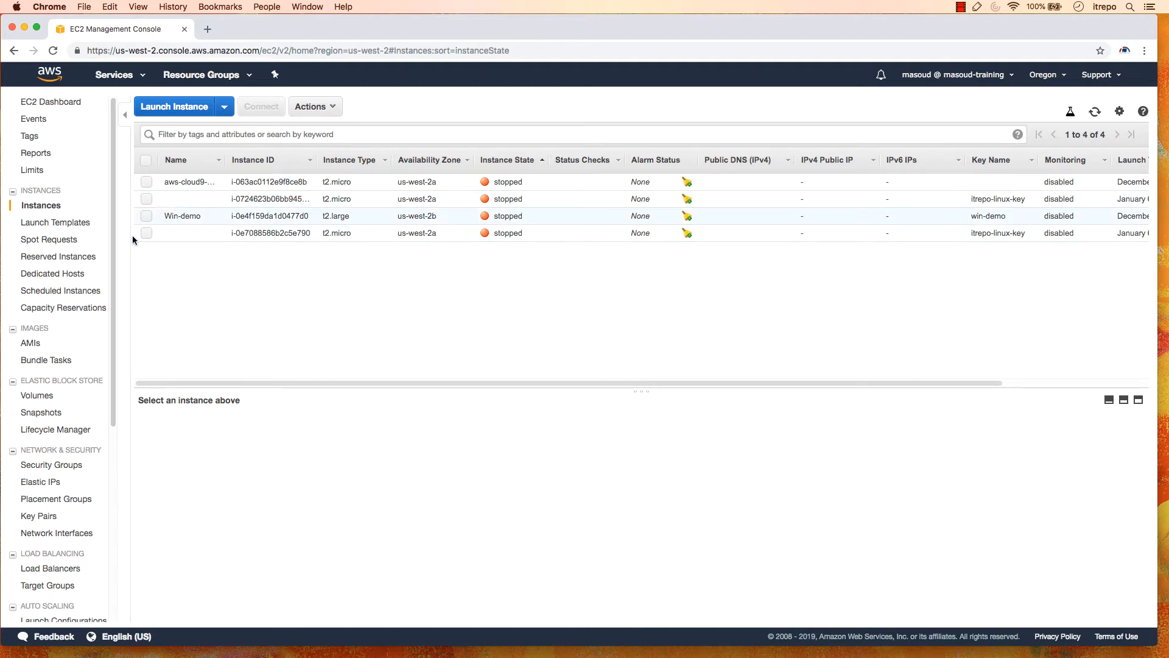
{"action": "left_click", "coordinate": [34, 394]}
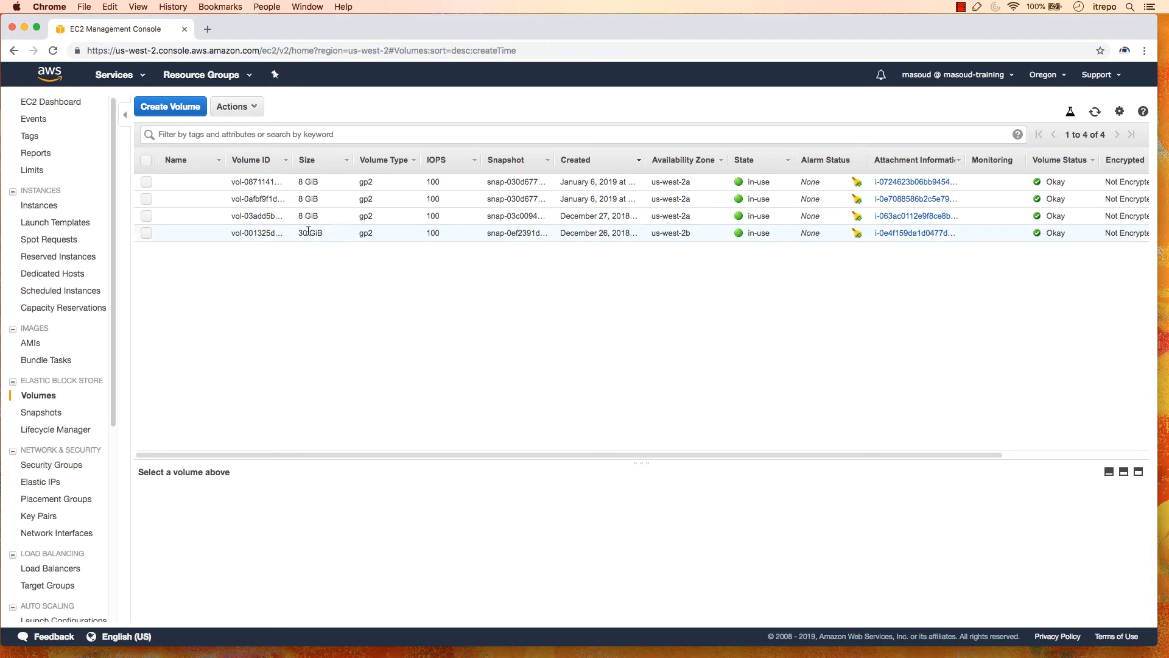
- Start the stopped t2.micro instance i-0e7088586b2c5e790 from the instances list
{"action": "left_click", "coordinate": [54, 208]}
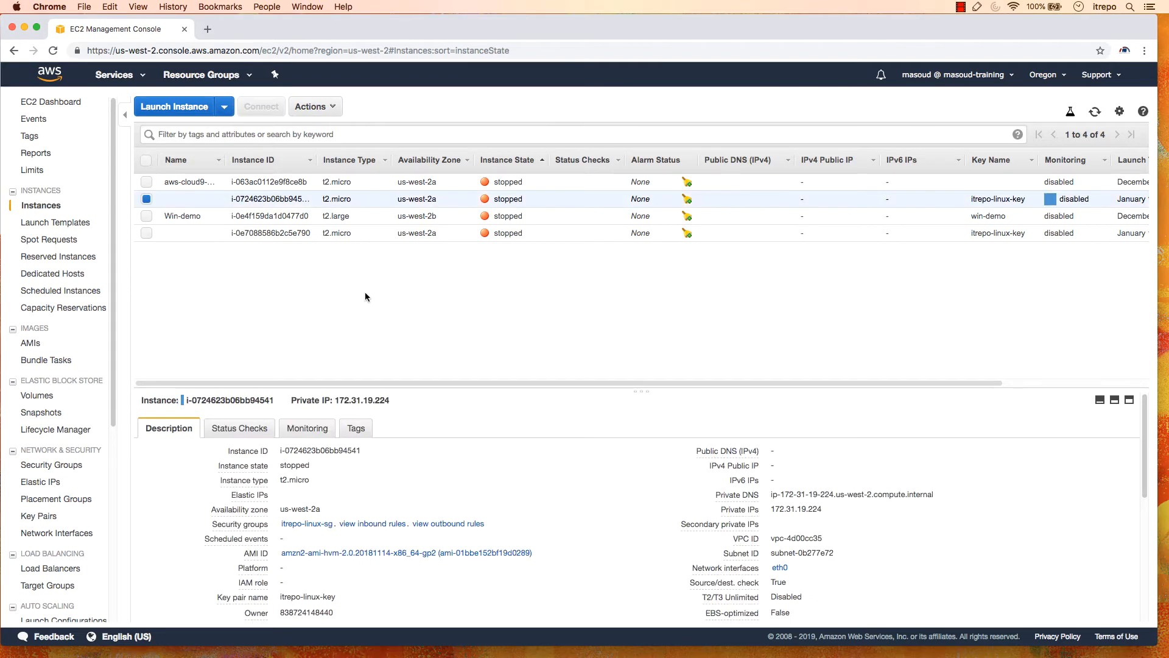
{"action": "right_click", "coordinate": [260, 233]}
{"action": "left_click", "coordinate": [421, 291]}
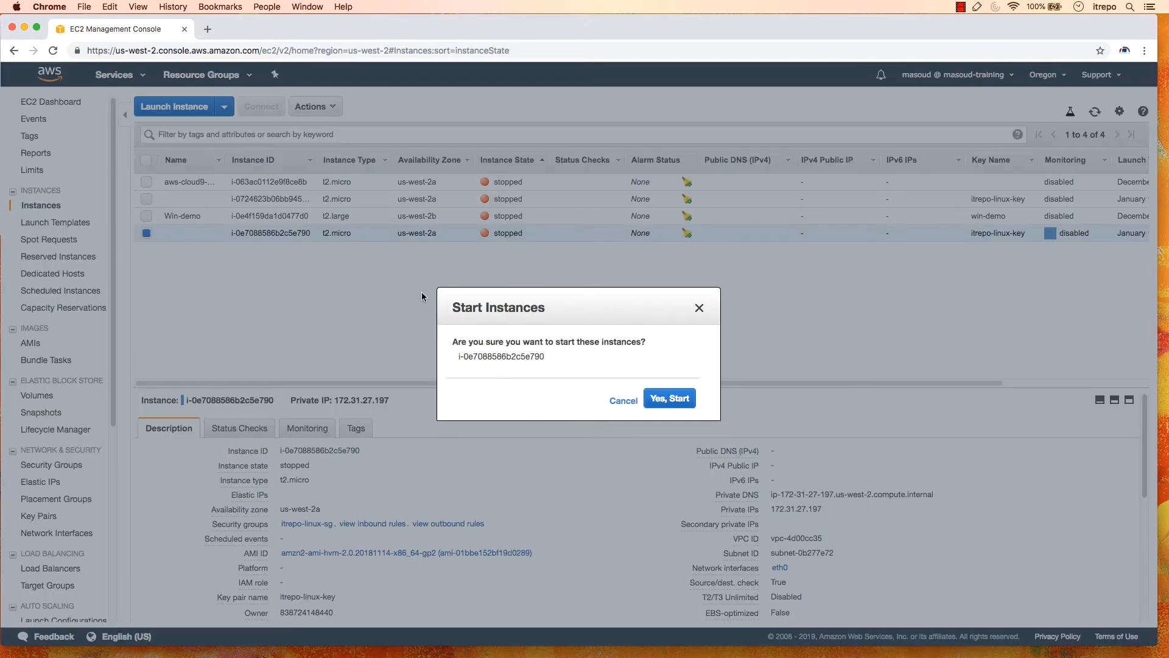
{"action": "left_click", "coordinate": [670, 399]}
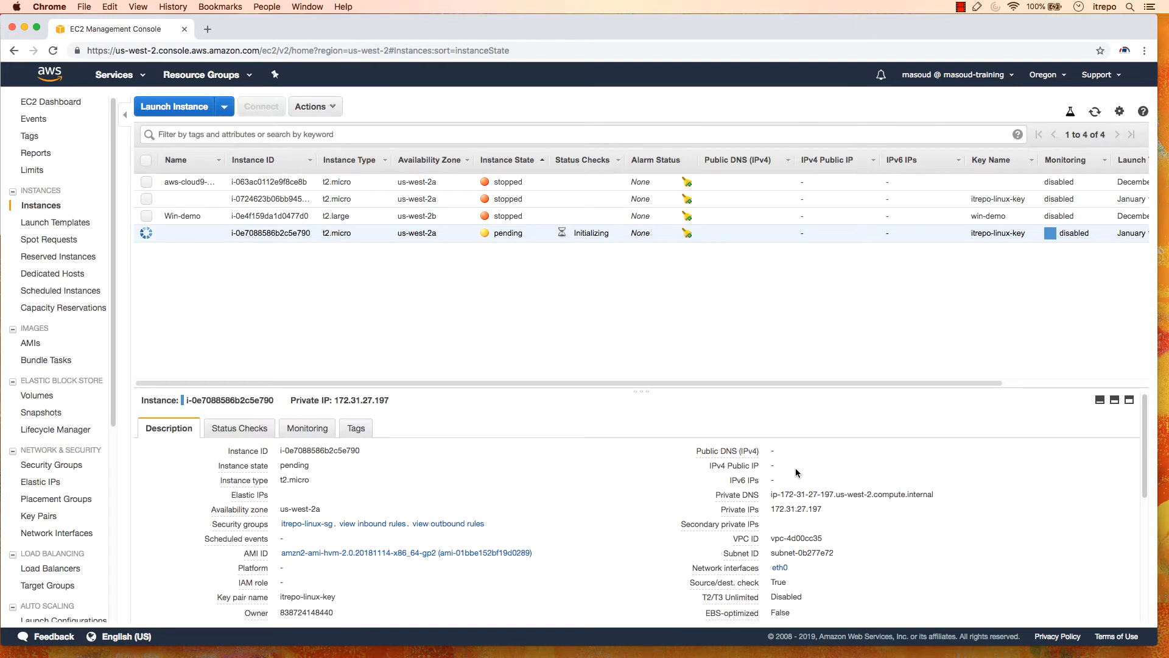
- Name the newly started instance Web-Server-01
{"action": "left_click", "coordinate": [213, 233]}
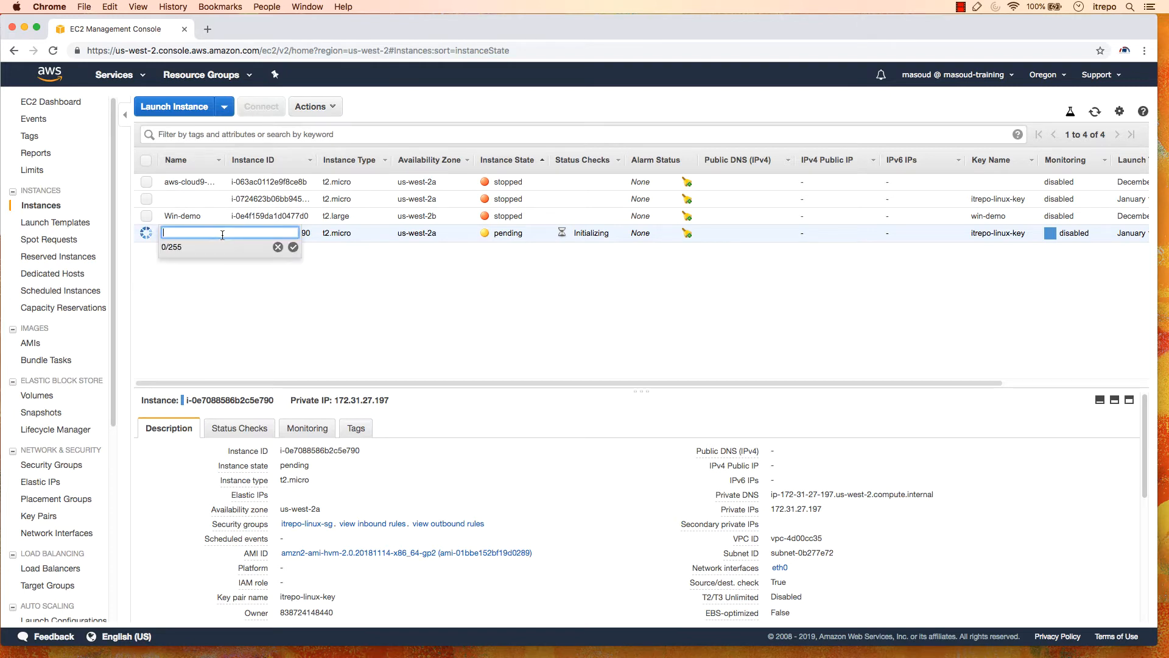
{"action": "type", "text": "Web-Server-01"}
{"action": "left_click", "coordinate": [293, 247]}
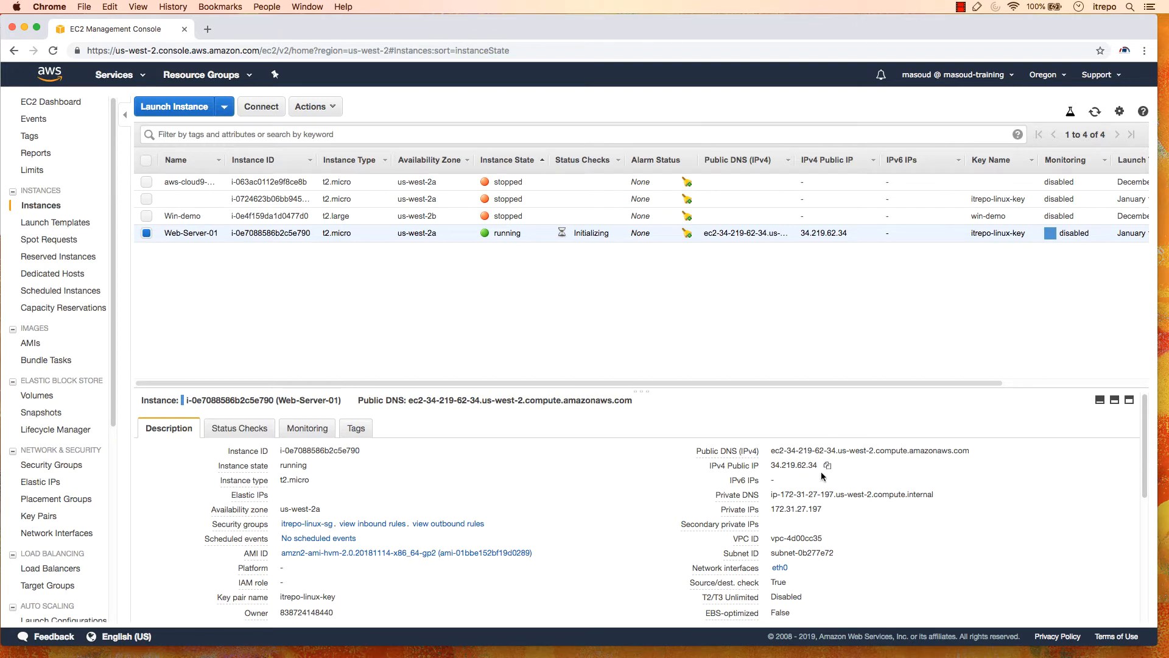
- Load Web-Server-01's public IPv4 address in a new browser tab to check its web page, and return to the EC2 console
{"action": "left_click", "coordinate": [827, 467]}
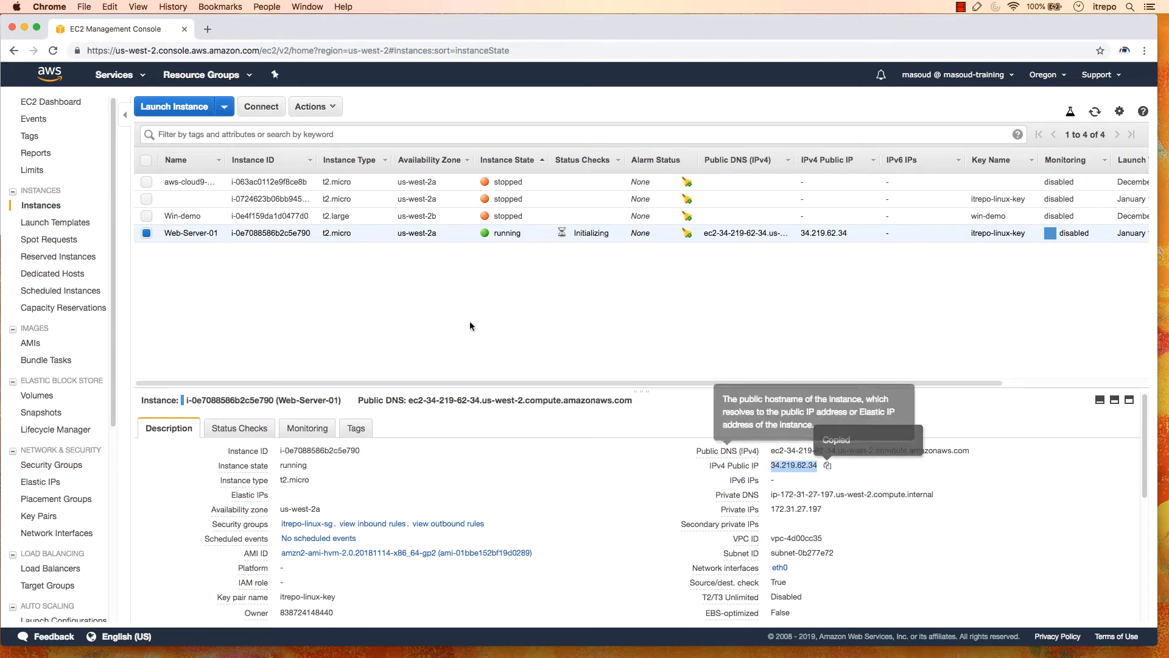
{"action": "left_click", "coordinate": [208, 28]}
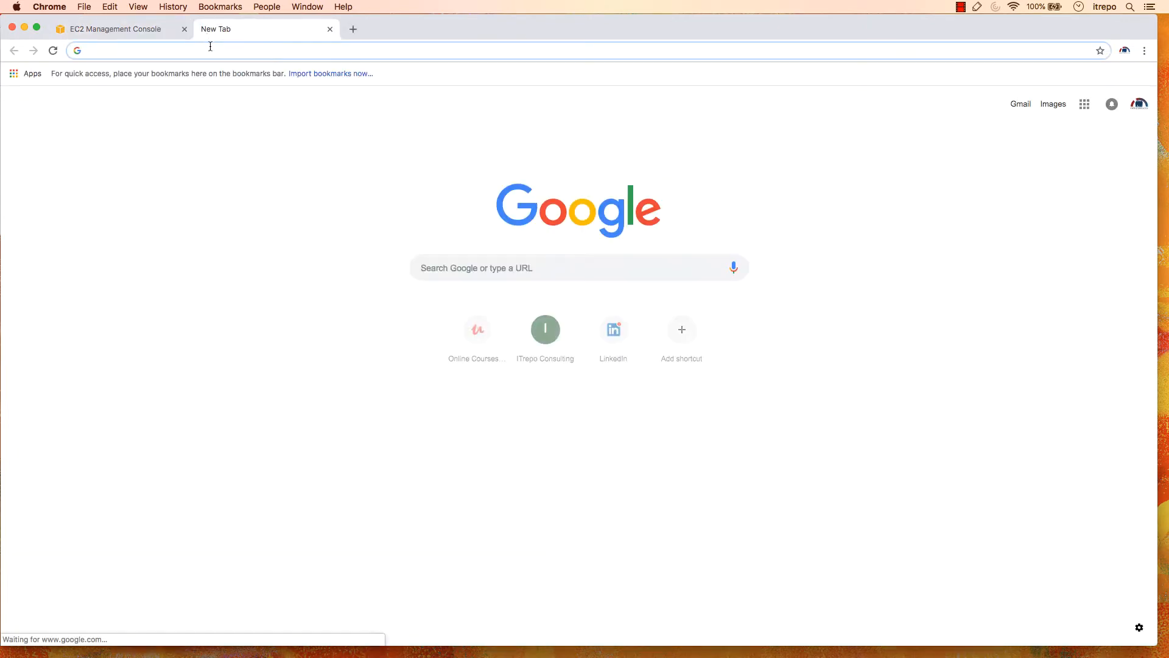
{"action": "right_click", "coordinate": [209, 49]}
{"action": "left_click", "coordinate": [255, 119]}
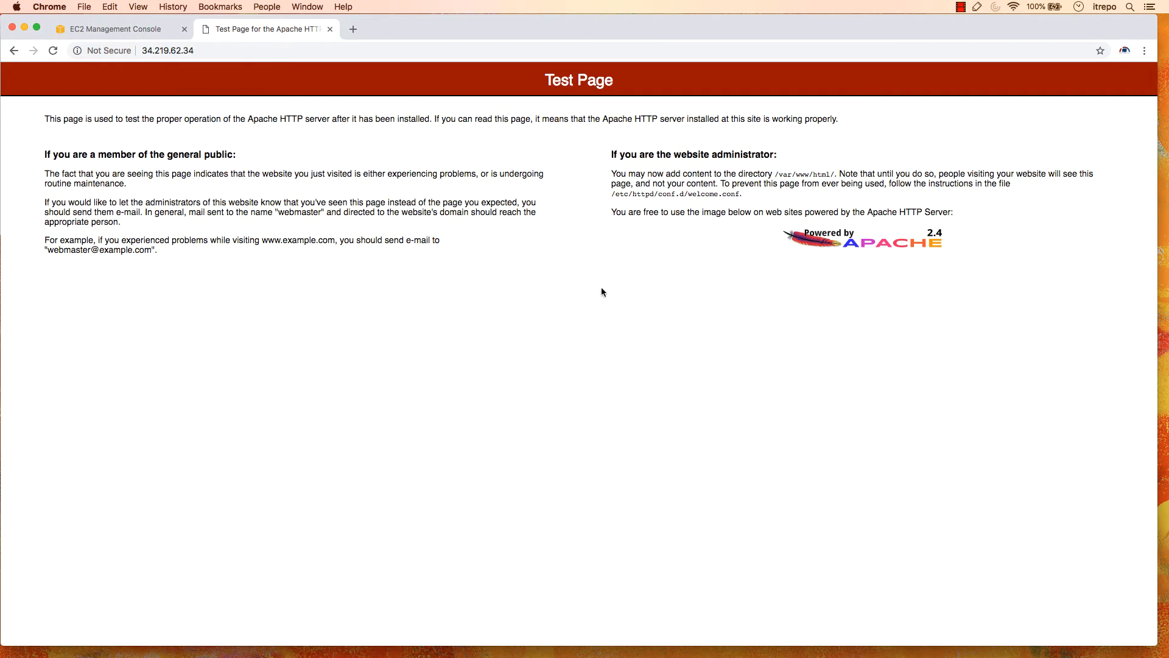
{"action": "left_click", "coordinate": [146, 30]}
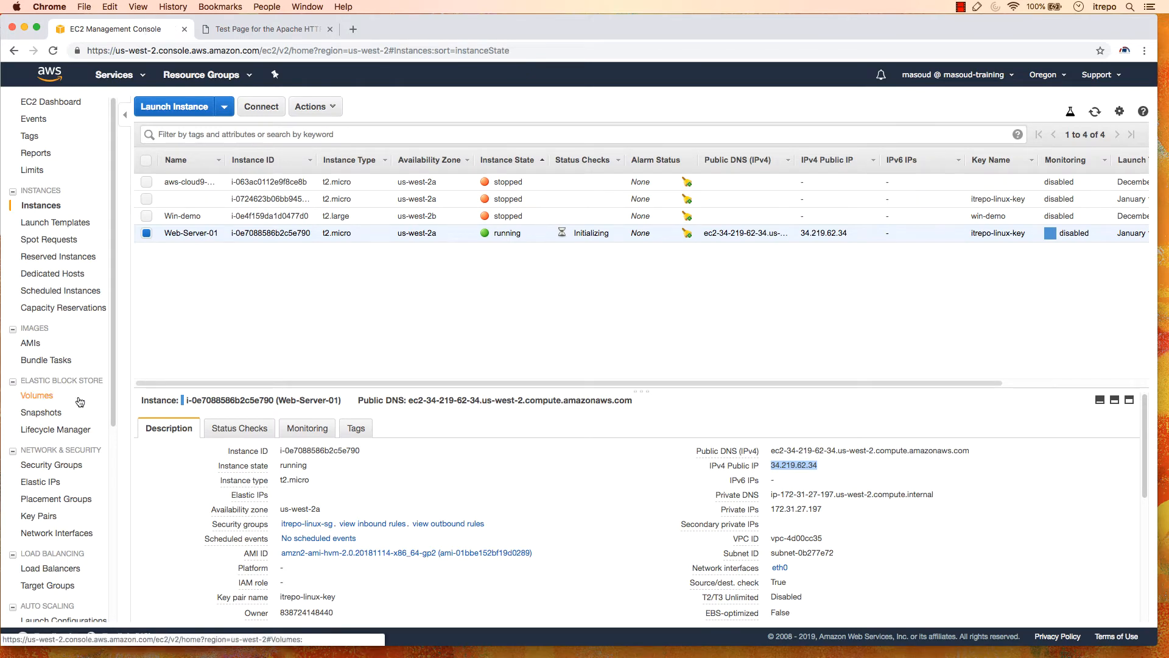
{"action": "right_click", "coordinate": [191, 236]}
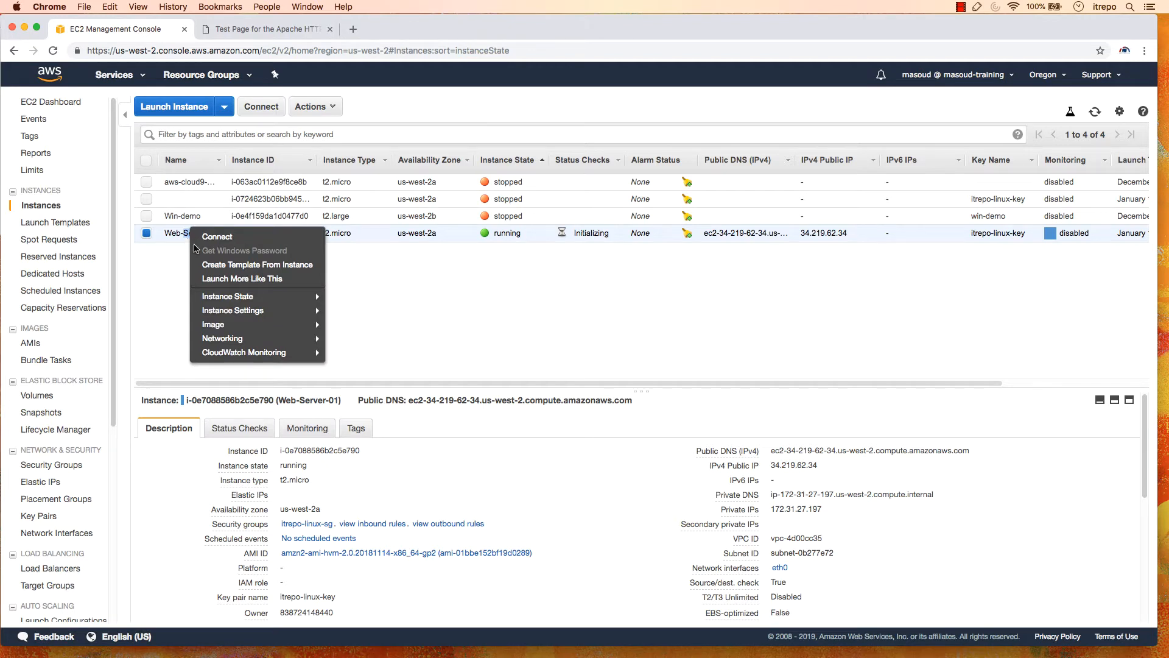
{"action": "mouse_move", "coordinate": [287, 332]}
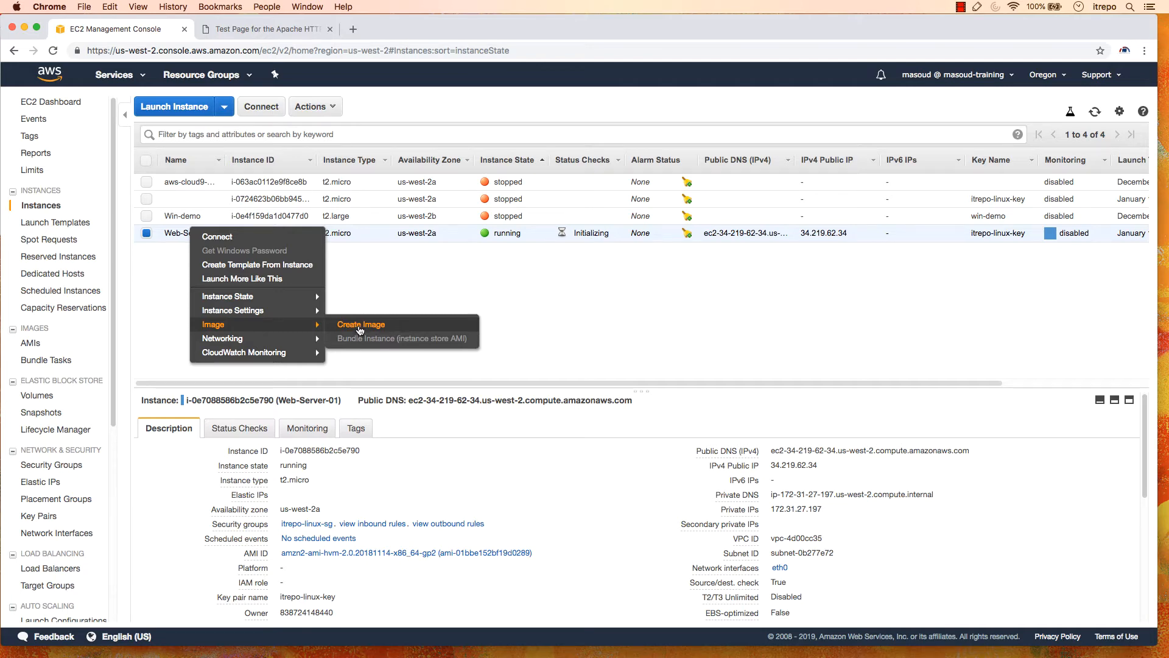
{"action": "left_click", "coordinate": [360, 326]}
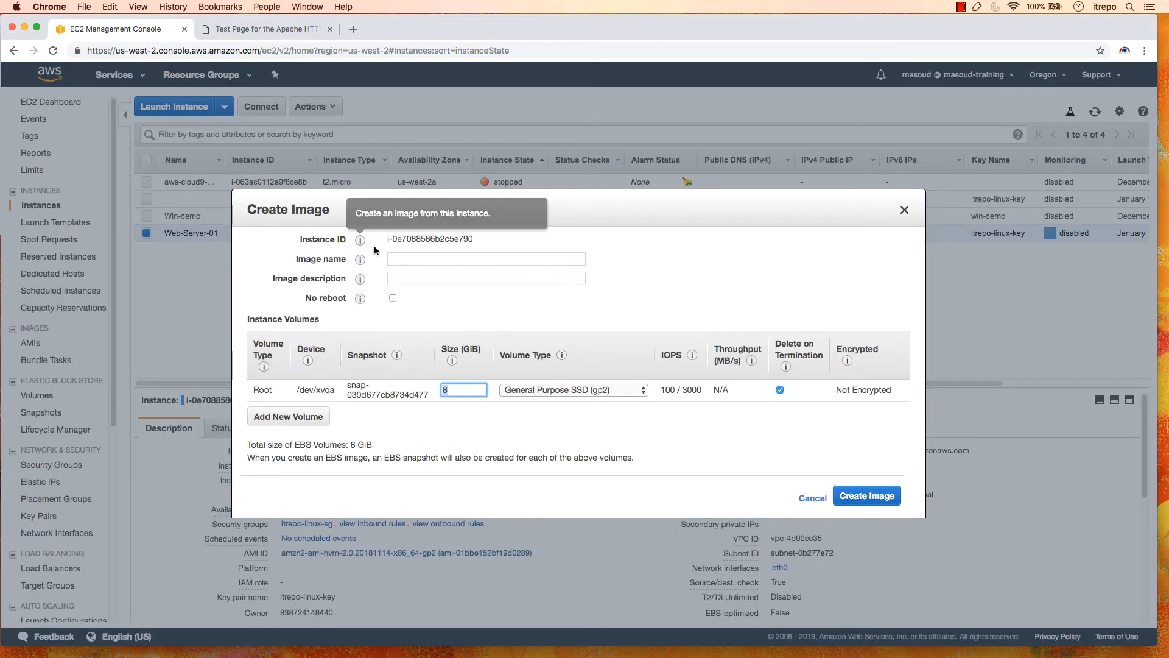
{"action": "left_click_drag", "start_coordinate": [463, 240], "coordinate": [468, 240]}
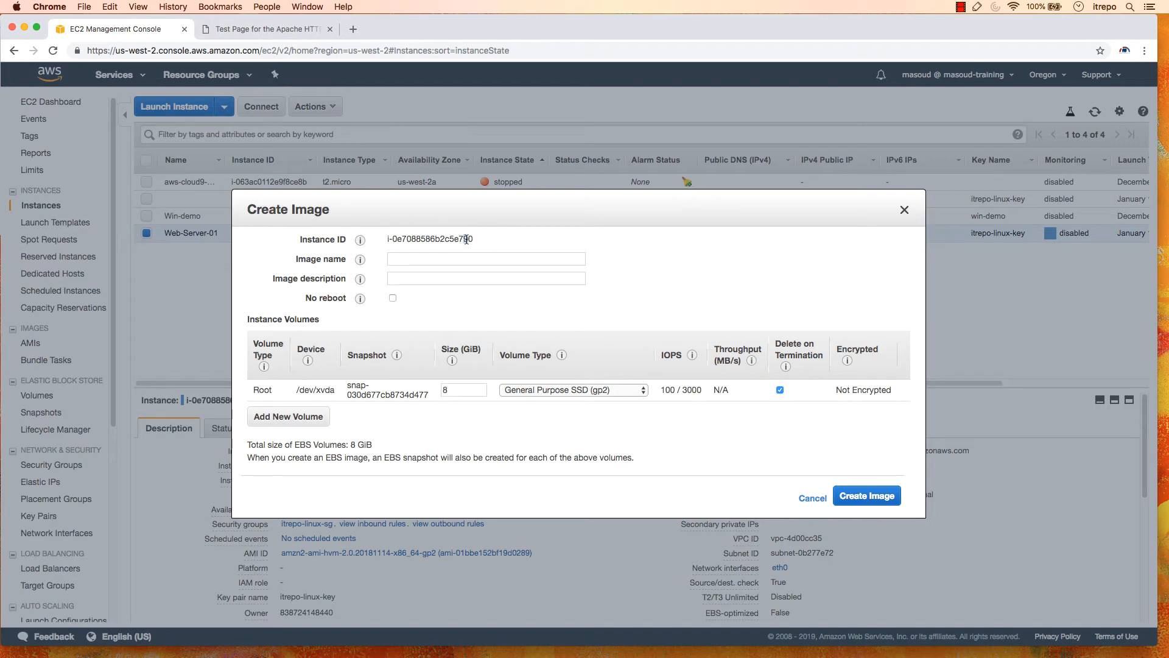
{"action": "left_click", "coordinate": [904, 210]}
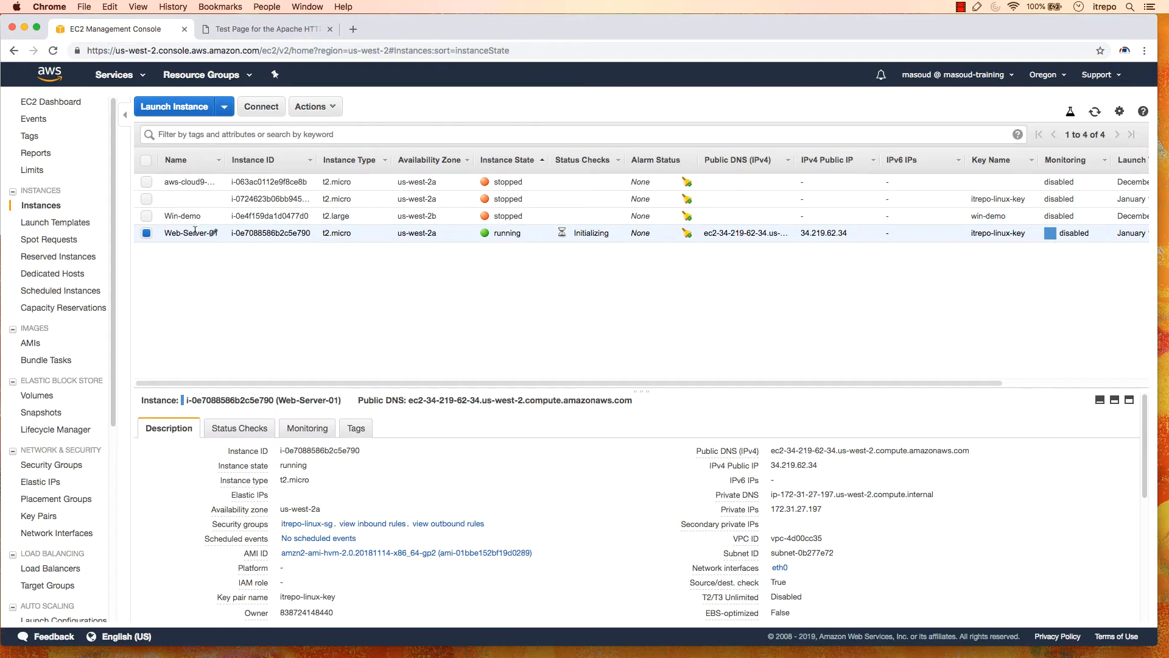
- Begin an image of the Web-Server-01 instance and set the image name to web-base-image
{"action": "right_click", "coordinate": [250, 232]}
{"action": "mouse_move", "coordinate": [326, 324]}
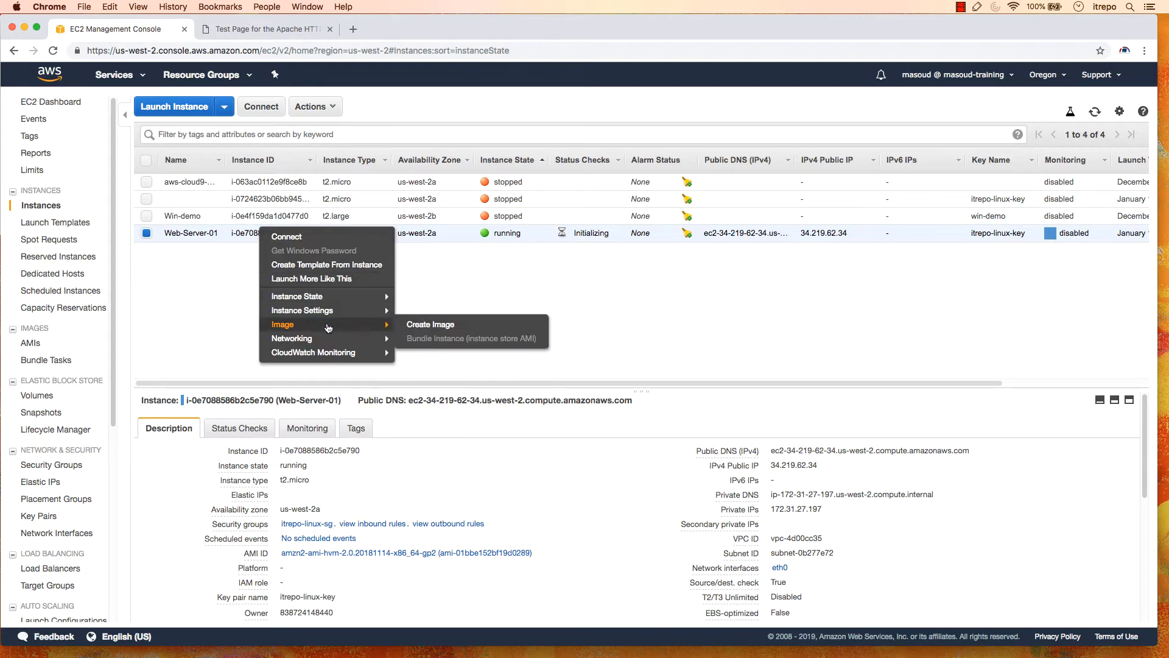
{"action": "left_click", "coordinate": [423, 332]}
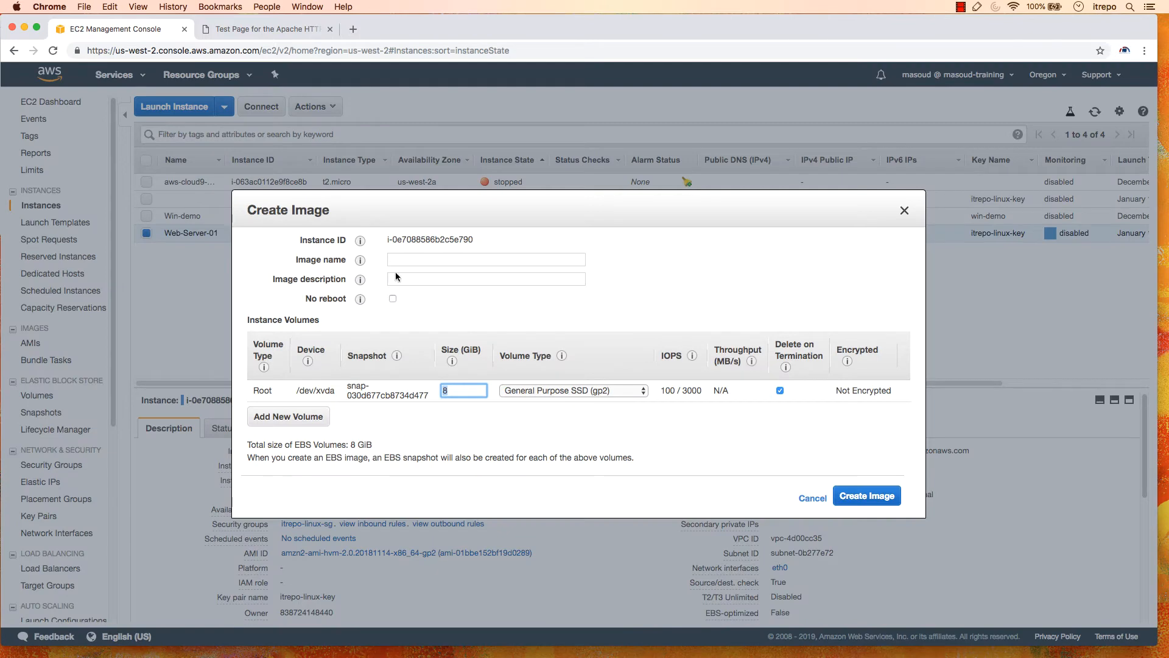
{"action": "left_click", "coordinate": [403, 259]}
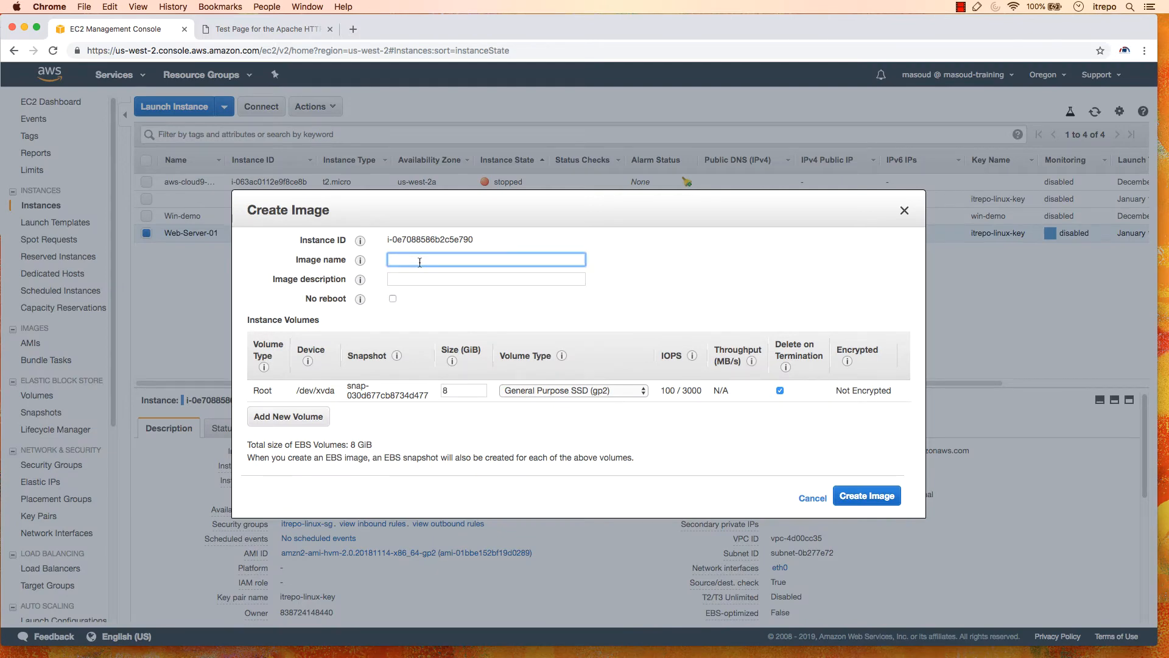
{"action": "type", "text": "web-base-image"}
- Copy the name web-base-image into the image description and create the image with the default 8 GiB root volume
{"action": "left_click_drag", "start_coordinate": [390, 259], "coordinate": [455, 260]}
{"action": "right_click", "coordinate": [454, 260]}
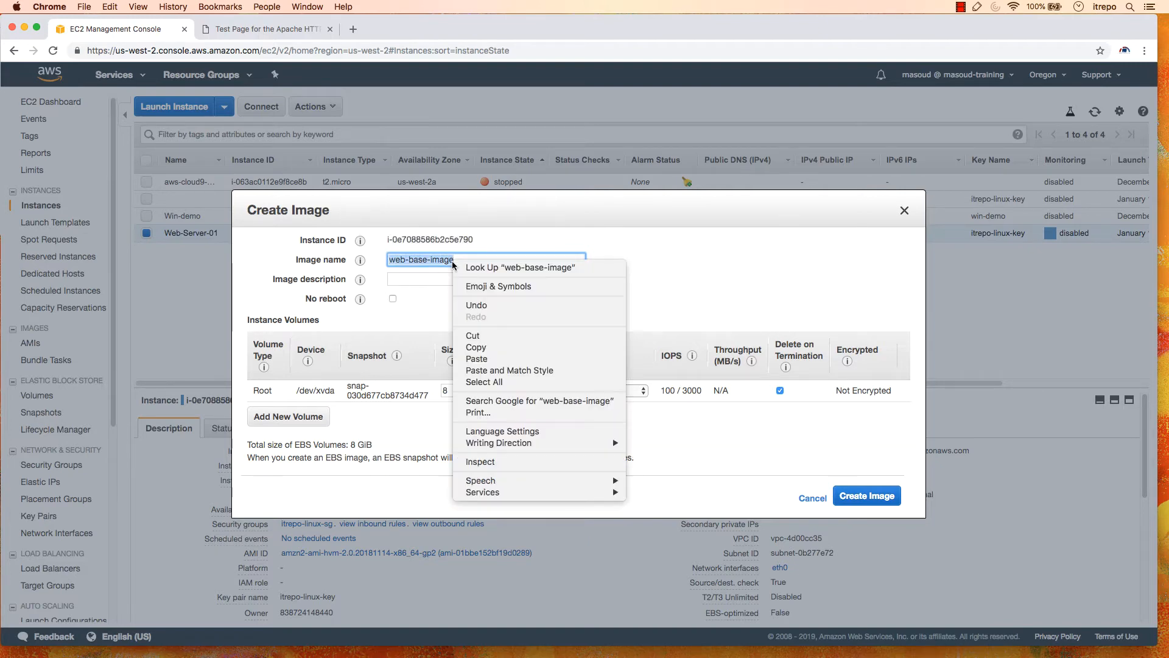
{"action": "left_click", "coordinate": [481, 347]}
{"action": "left_click", "coordinate": [430, 280]}
{"action": "right_click", "coordinate": [430, 280]}
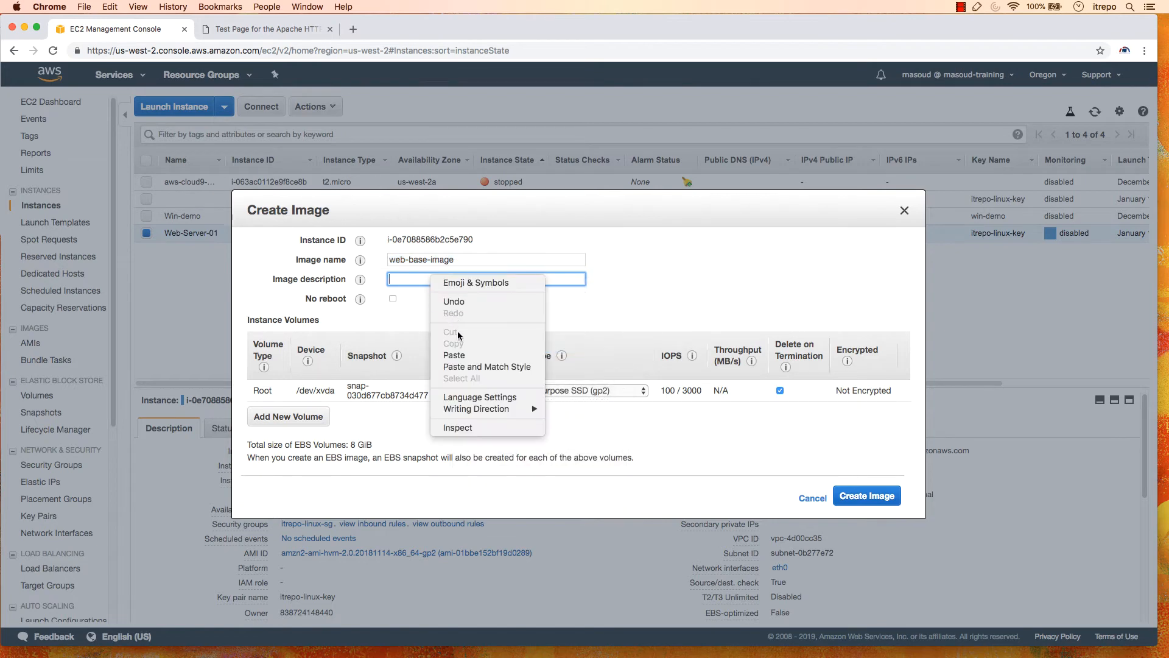
{"action": "left_click", "coordinate": [463, 356]}
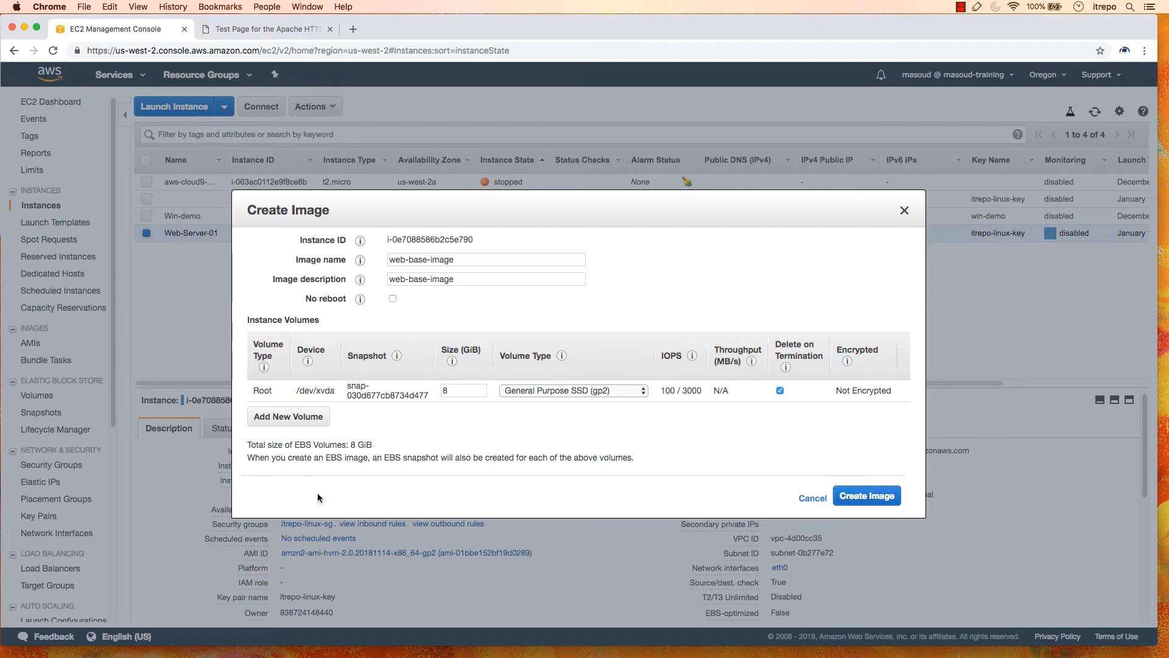
{"action": "left_click", "coordinate": [877, 496]}
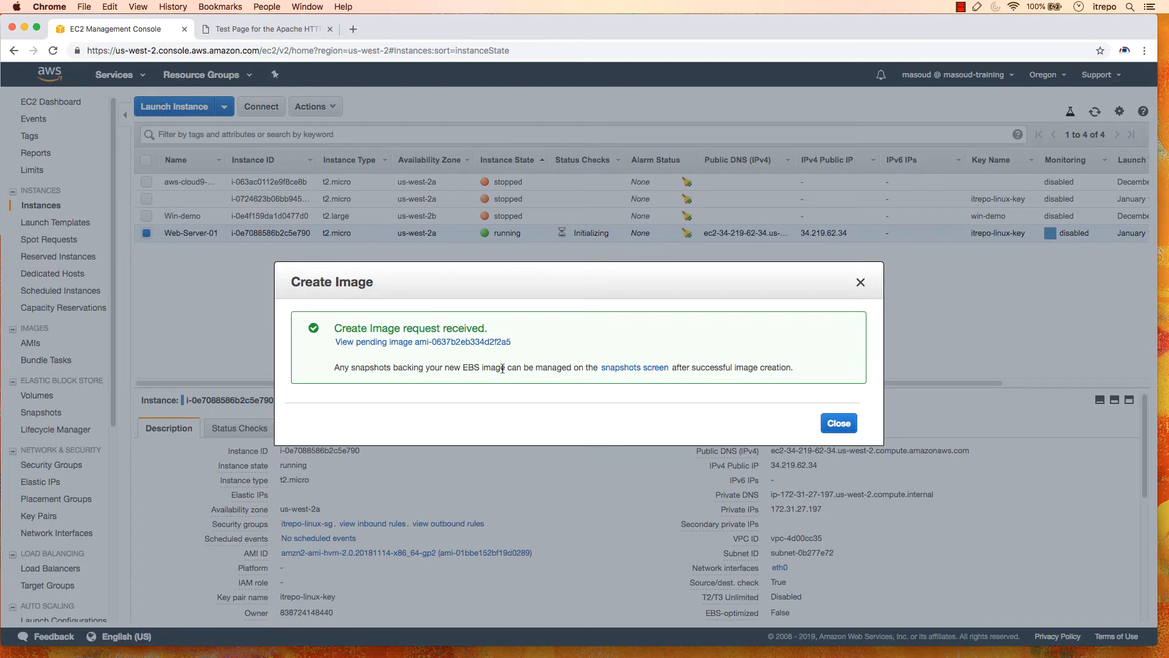
- Open the new web-base-image AMI and set up an instance launch from it, keeping the t2.micro type and proceeding to the review
{"action": "left_click", "coordinate": [360, 343]}
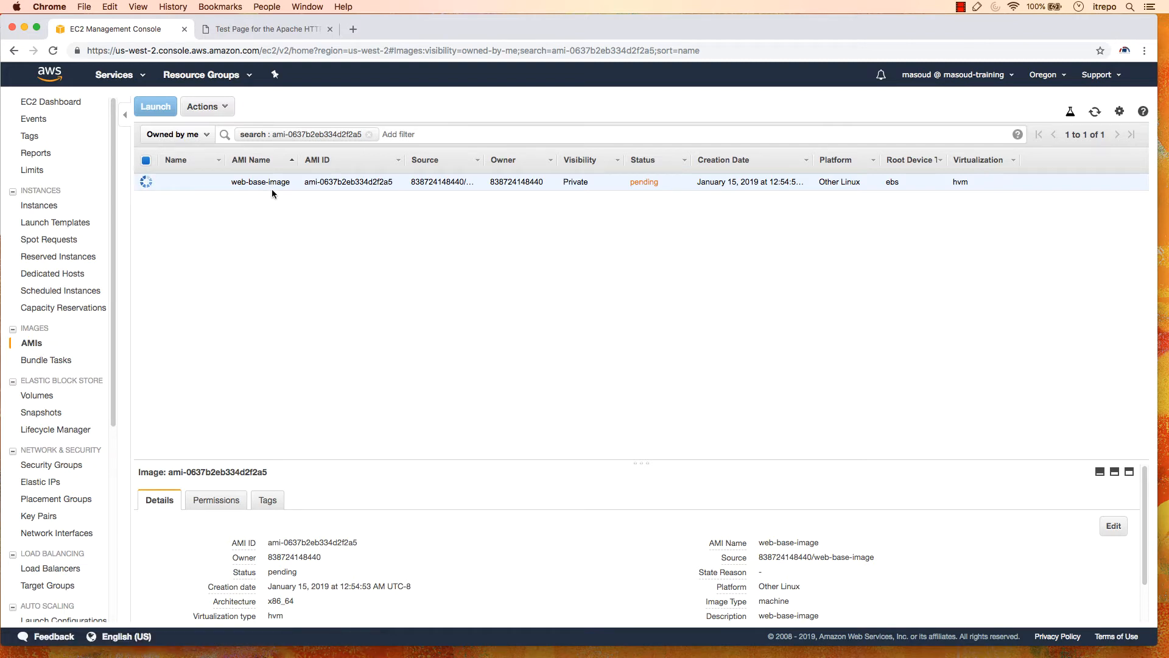
{"action": "left_click", "coordinate": [46, 397]}
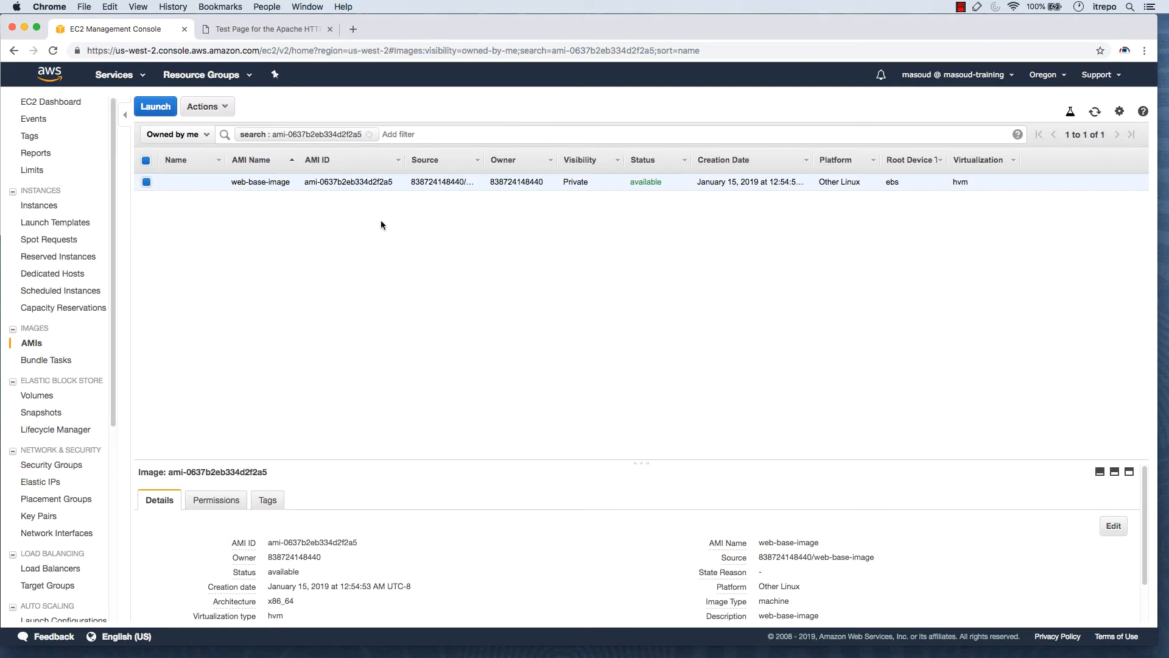
{"action": "right_click", "coordinate": [236, 185]}
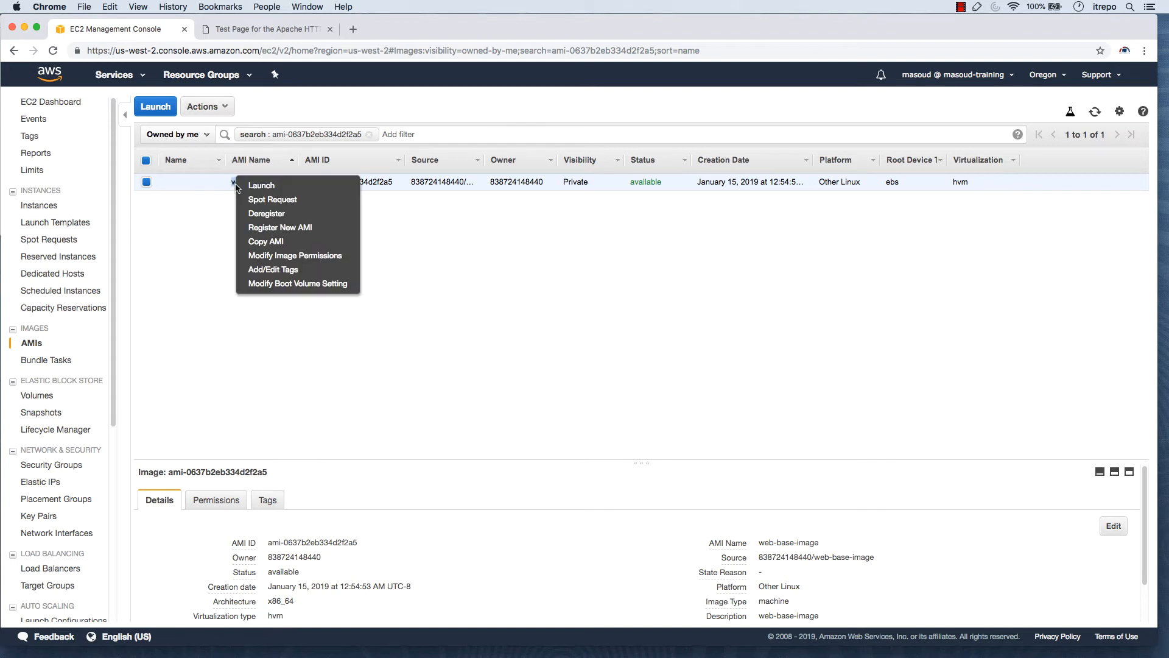
{"action": "left_click", "coordinate": [298, 188]}
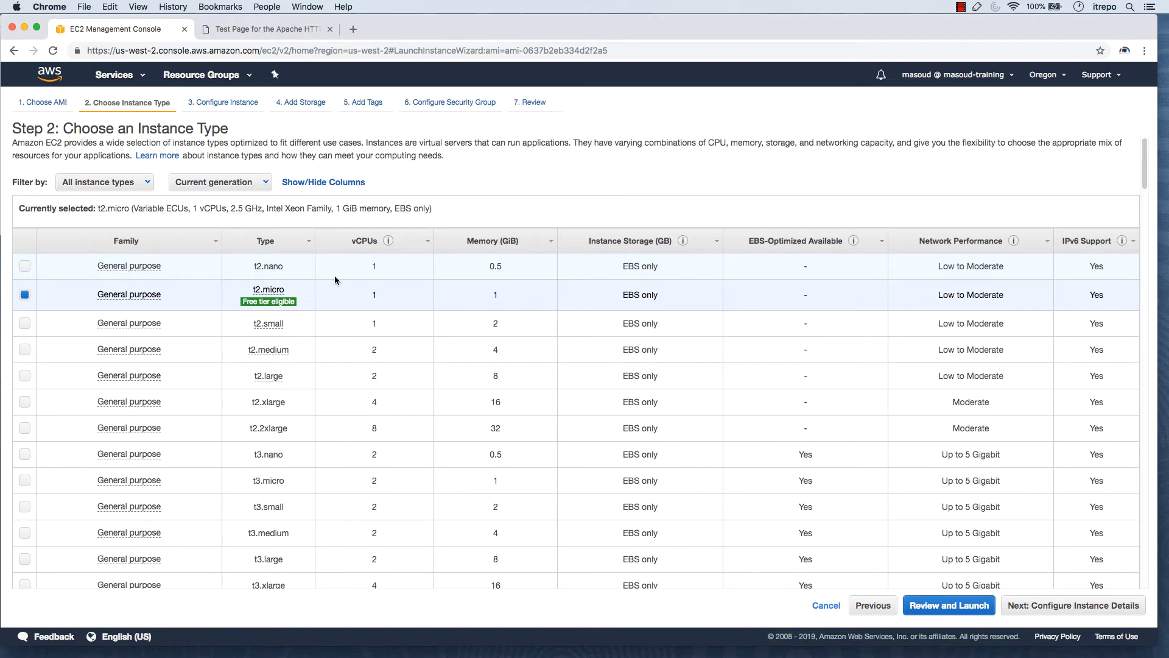
{"action": "left_click", "coordinate": [961, 606]}
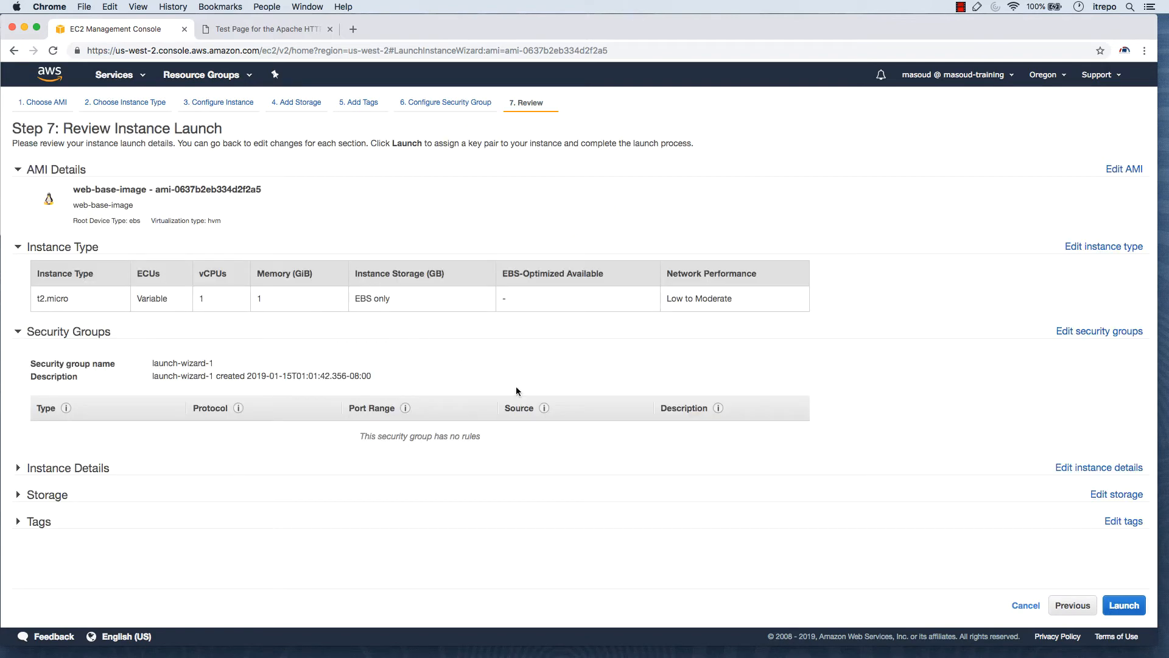
- Launch the instance with the existing itrepo-linux-key key pair, acknowledging access to its private key file
{"action": "left_click", "coordinate": [1127, 609]}
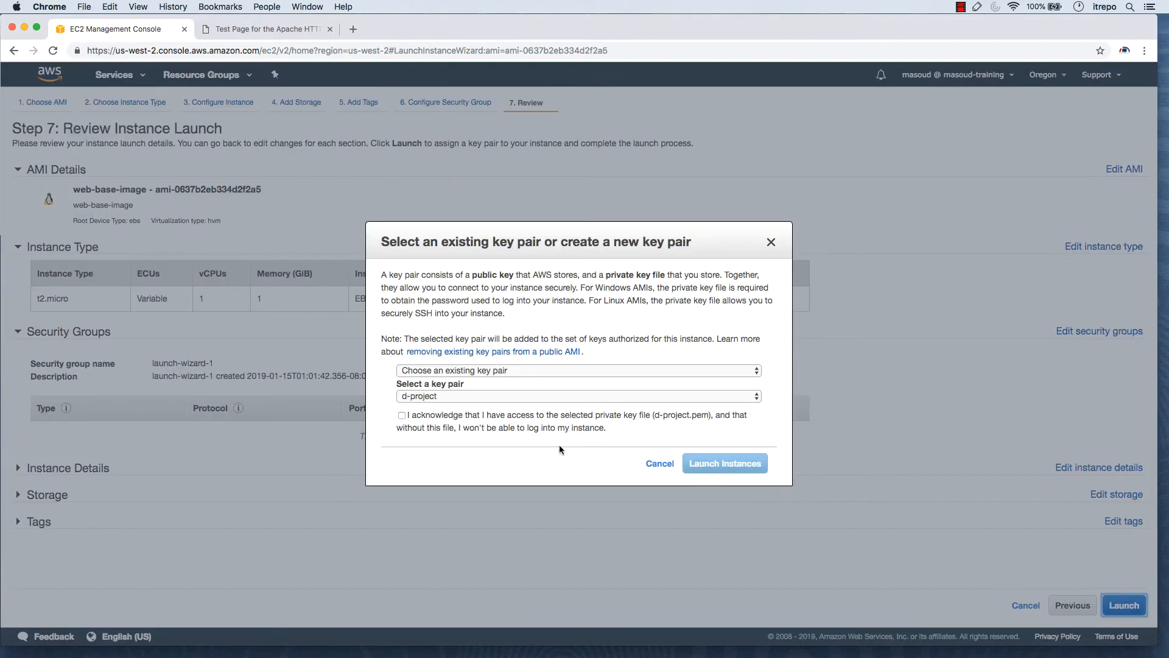
{"action": "left_click", "coordinate": [452, 397]}
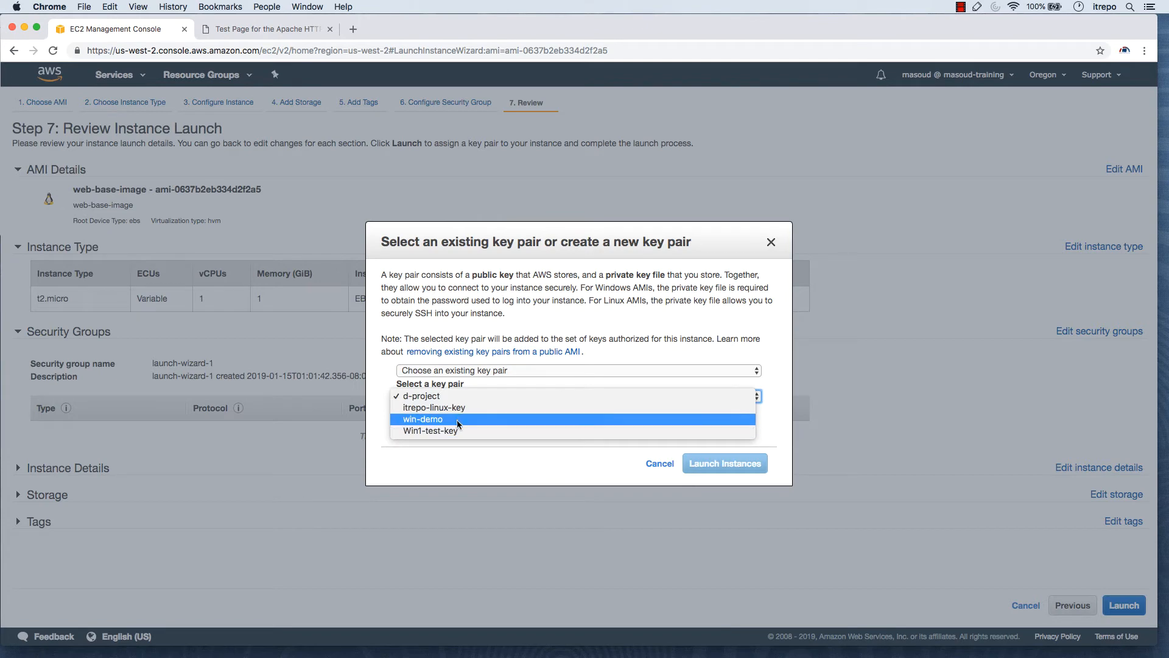
{"action": "left_click", "coordinate": [457, 409]}
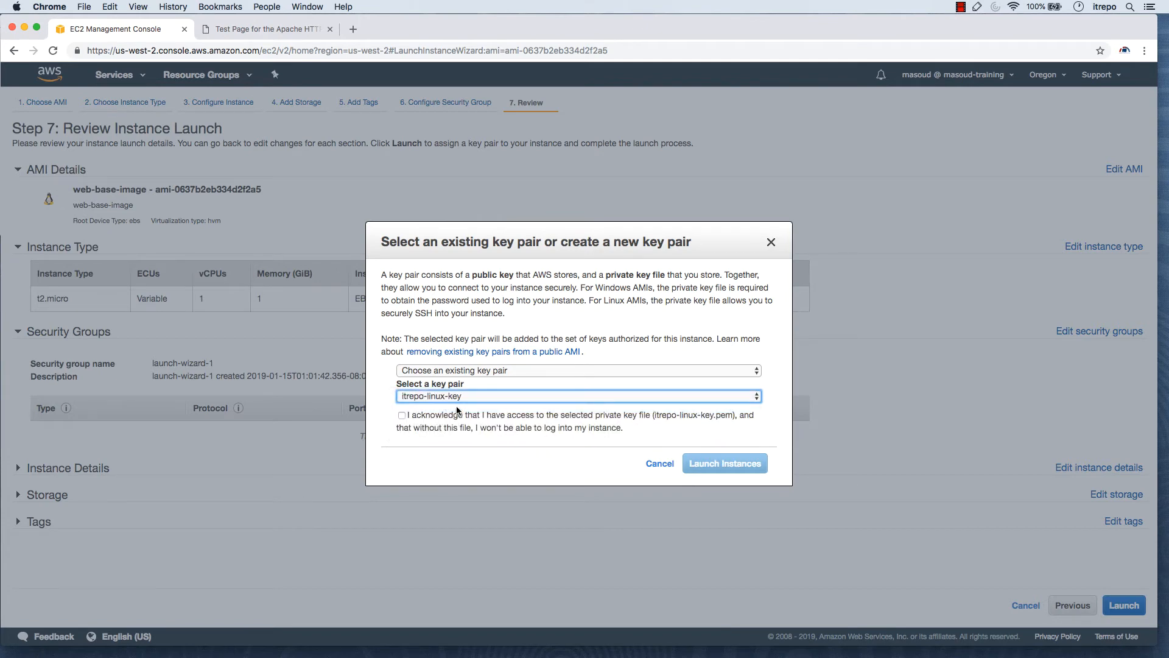
{"action": "left_click", "coordinate": [408, 415]}
{"action": "left_click", "coordinate": [725, 464]}
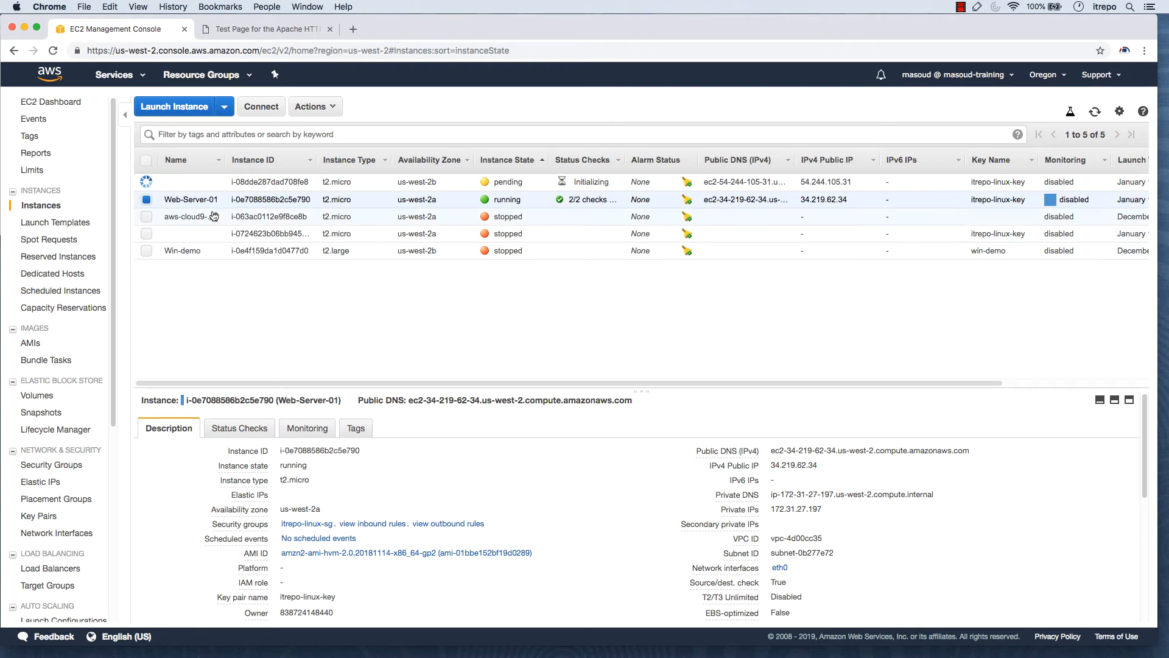
- Copy the public IPv4 address of the newly launched instance and open it in a new browser tab
{"action": "left_click", "coordinate": [287, 182]}
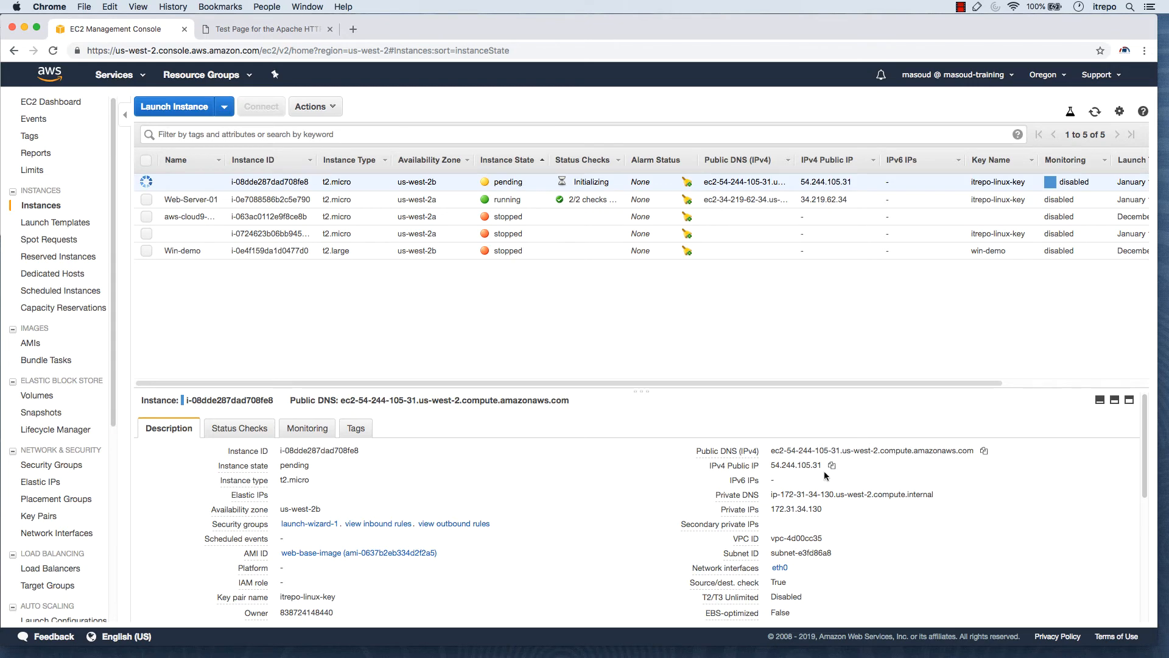
{"action": "left_click", "coordinate": [832, 467]}
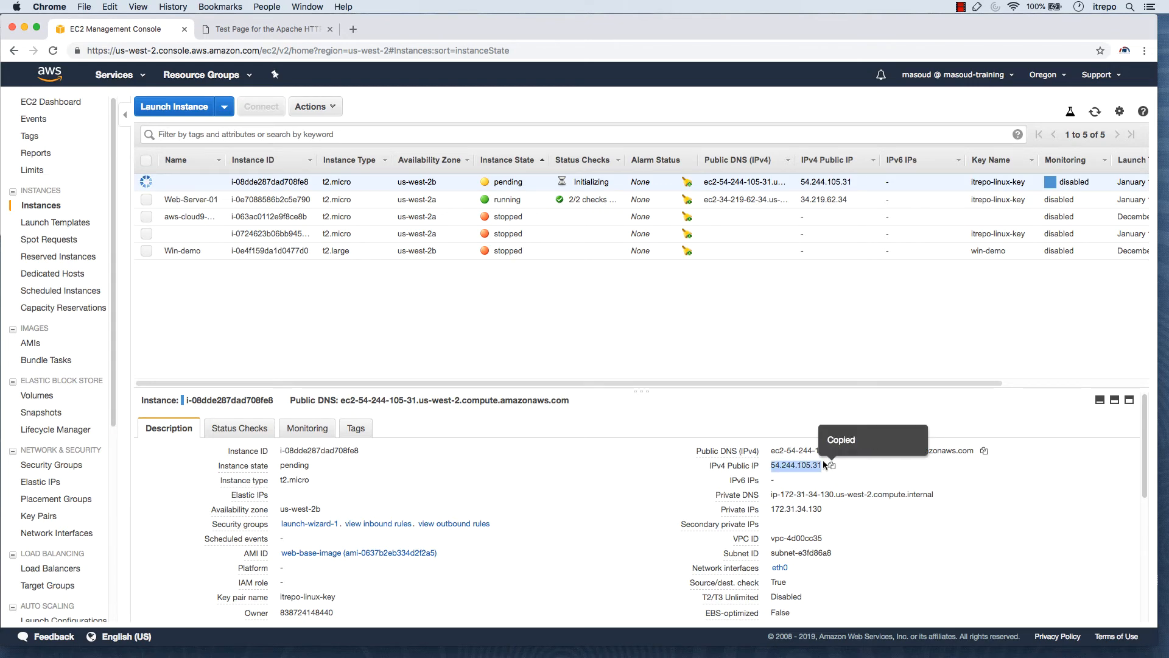
{"action": "left_click", "coordinate": [353, 31]}
{"action": "right_click", "coordinate": [325, 49]}
{"action": "left_click", "coordinate": [381, 128]}
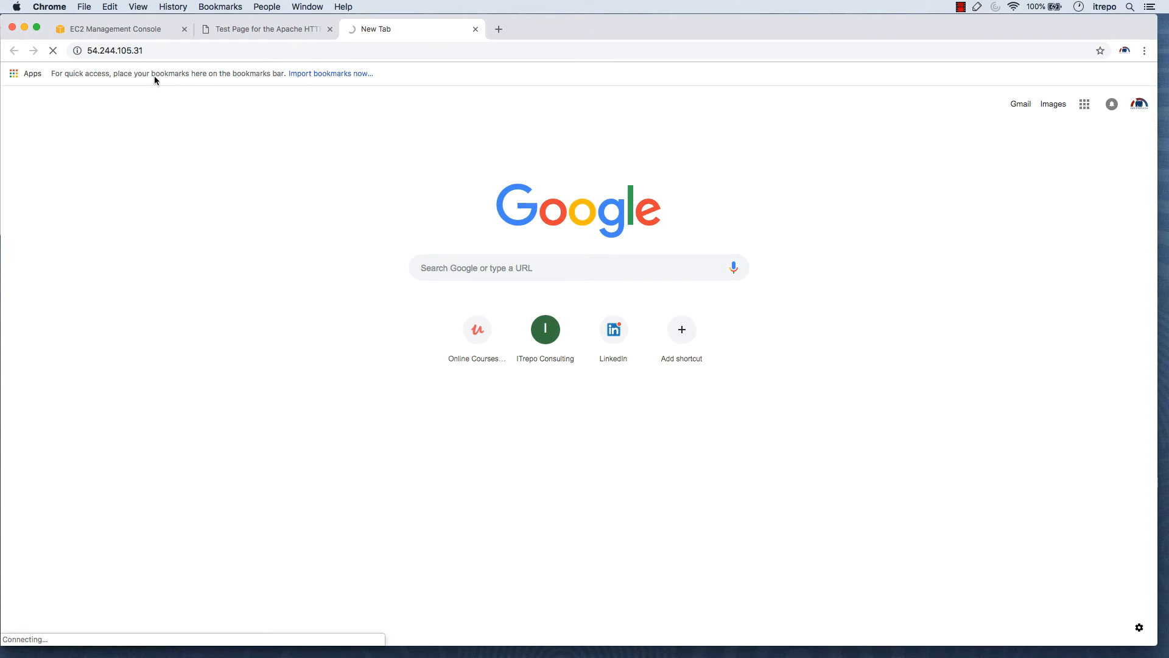
{"action": "left_click", "coordinate": [144, 31]}
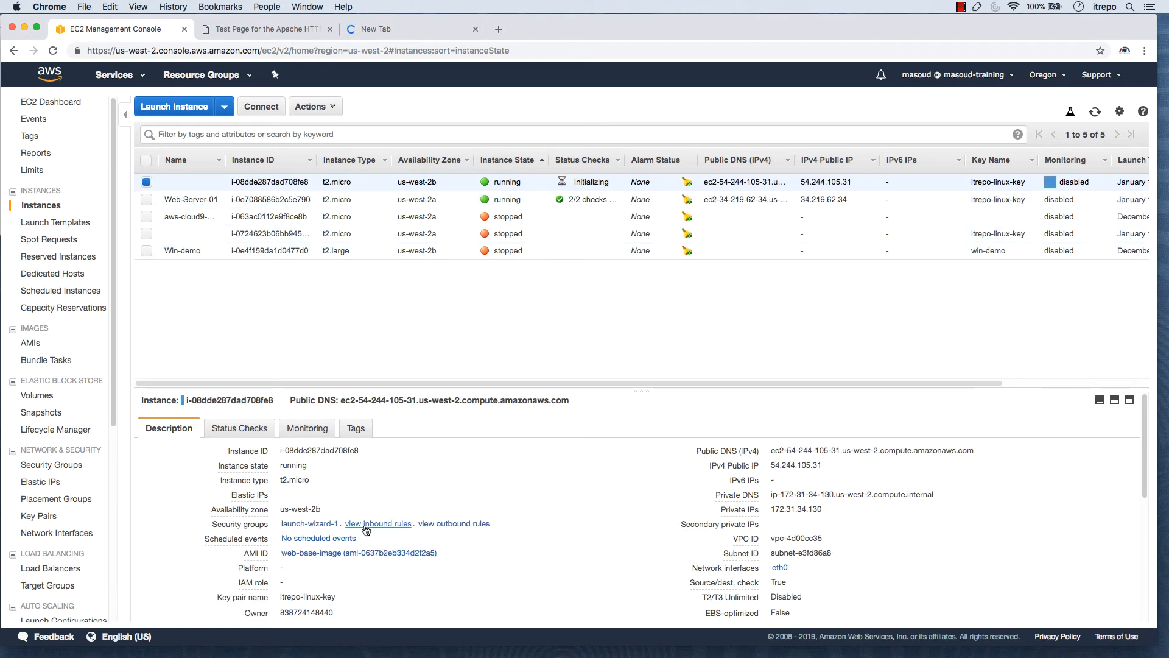
{"action": "left_click", "coordinate": [189, 181]}
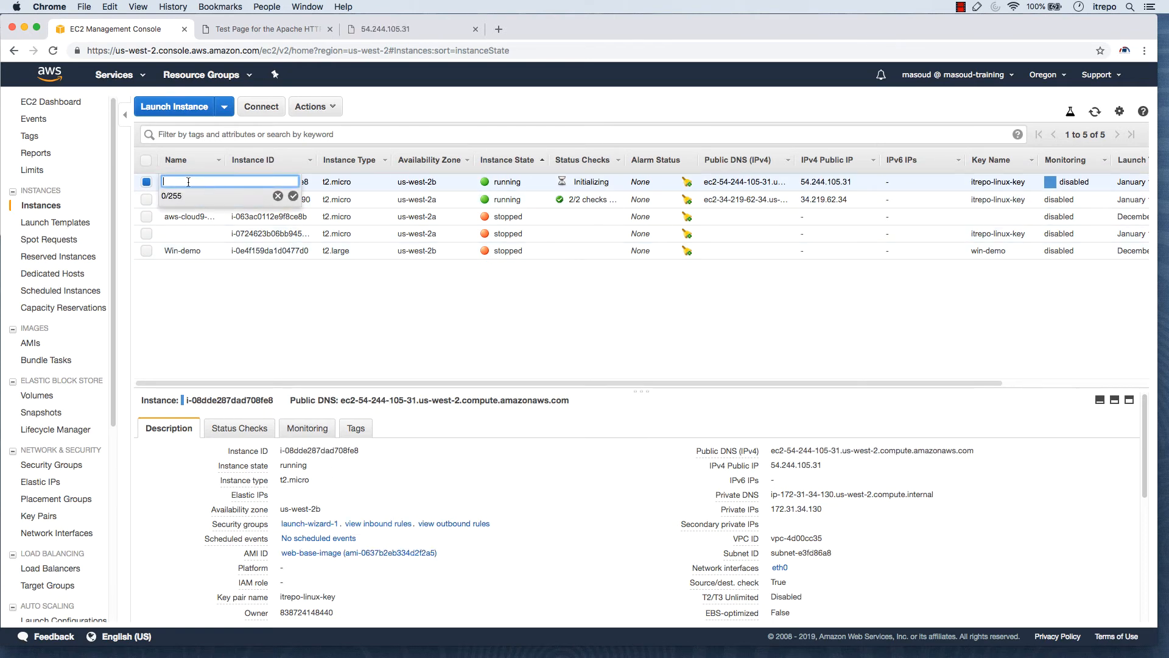
{"action": "left_click", "coordinate": [356, 334]}
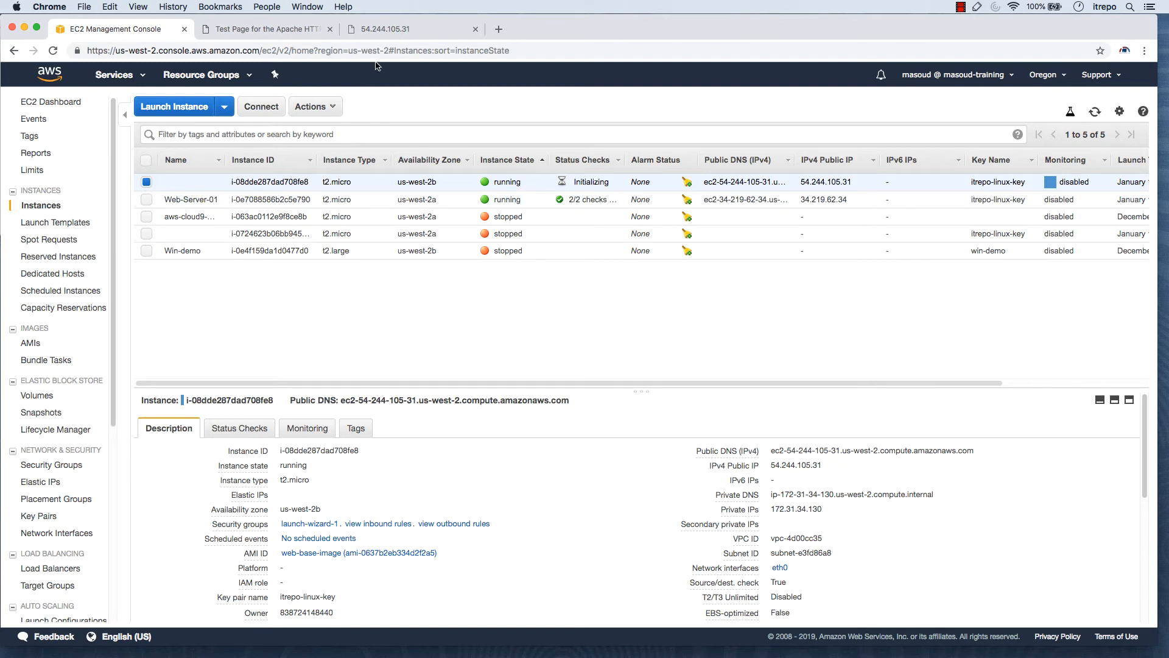
- Check whether the new server's page loads and view the inbound rules applied to its instance
{"action": "left_click", "coordinate": [386, 31]}
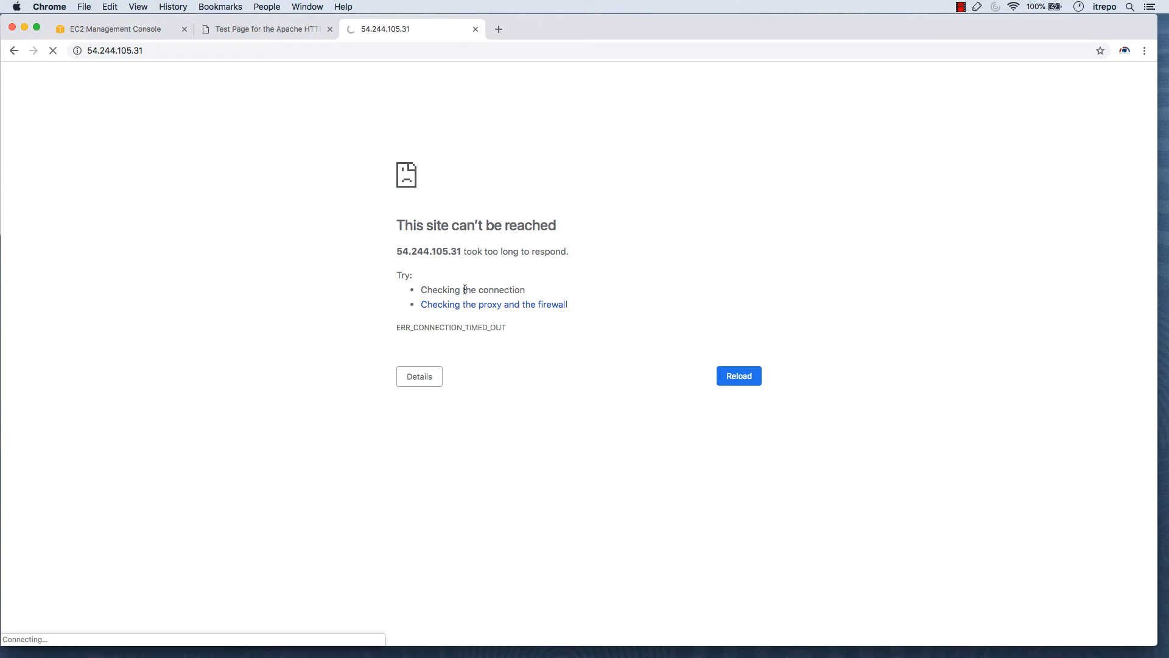
{"action": "left_click", "coordinate": [144, 29]}
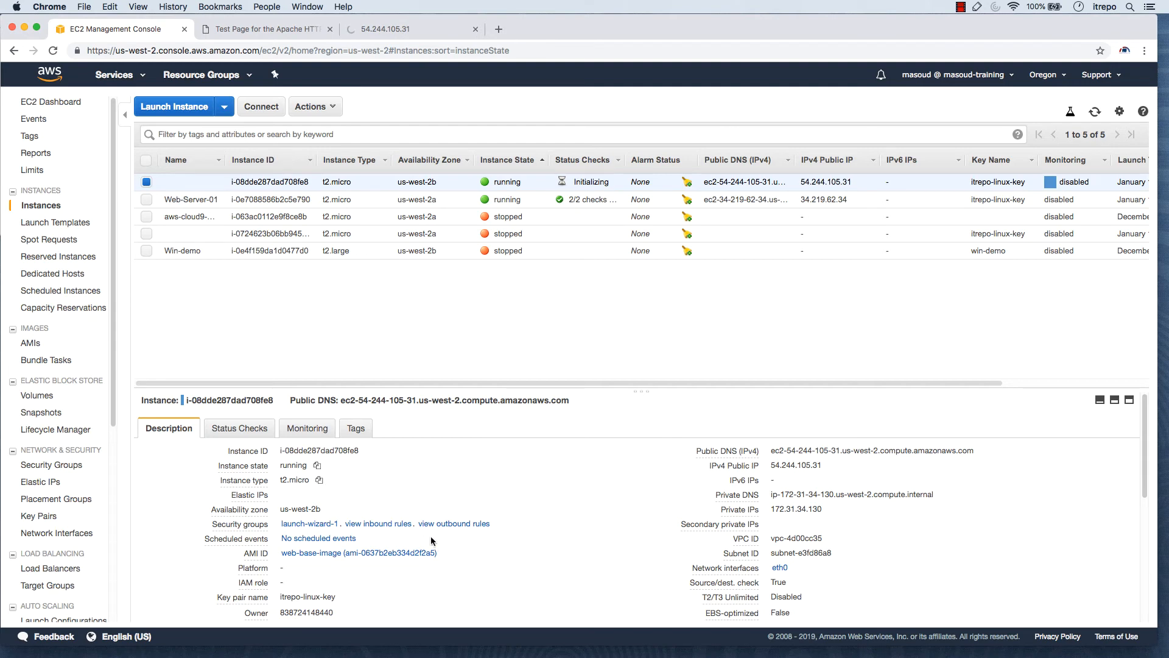
{"action": "left_click", "coordinate": [378, 523]}
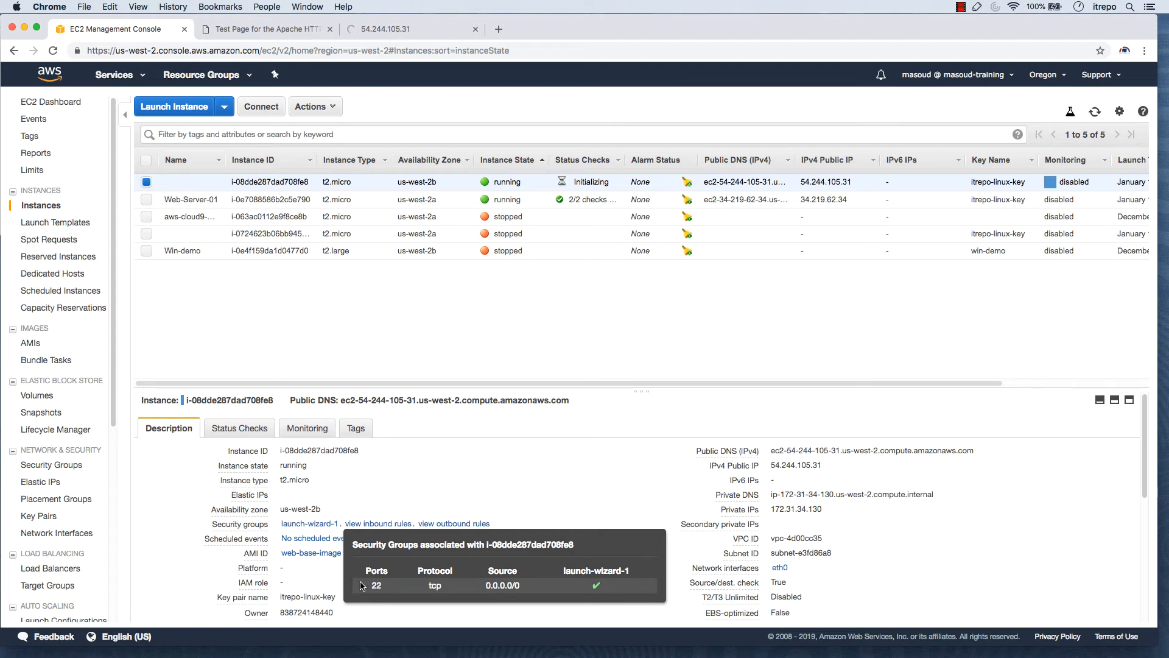
- Add an HTTP inbound rule to the launch-wizard-1 security group, save it, and reload the new server's page
{"action": "left_click", "coordinate": [301, 525]}
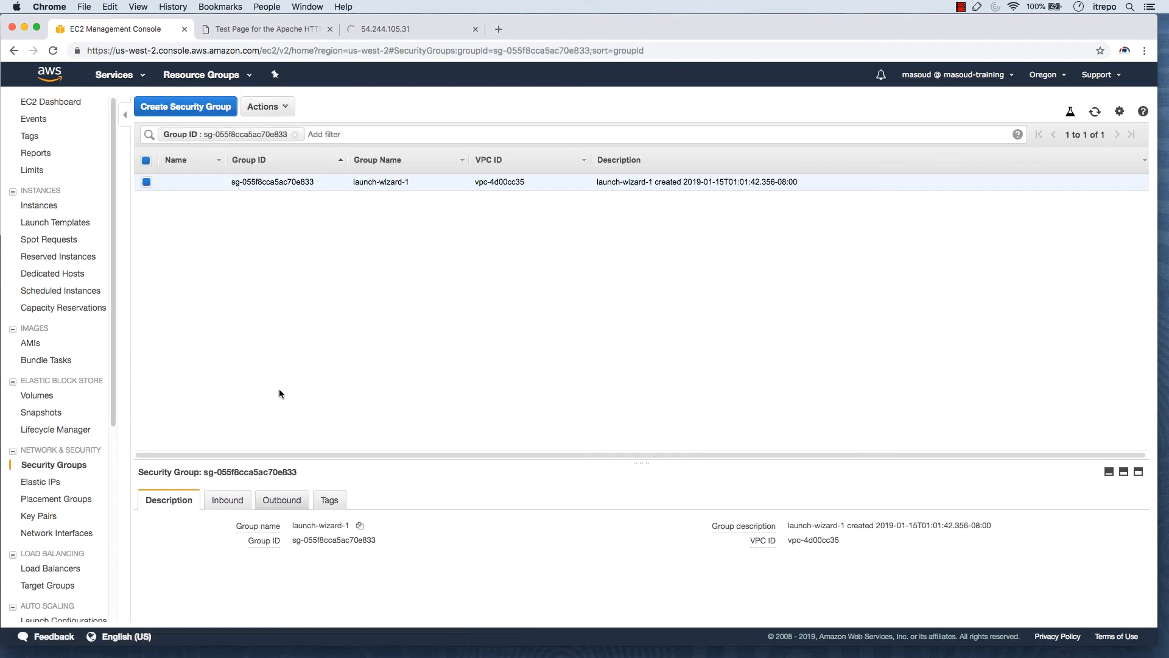
{"action": "left_click", "coordinate": [235, 502]}
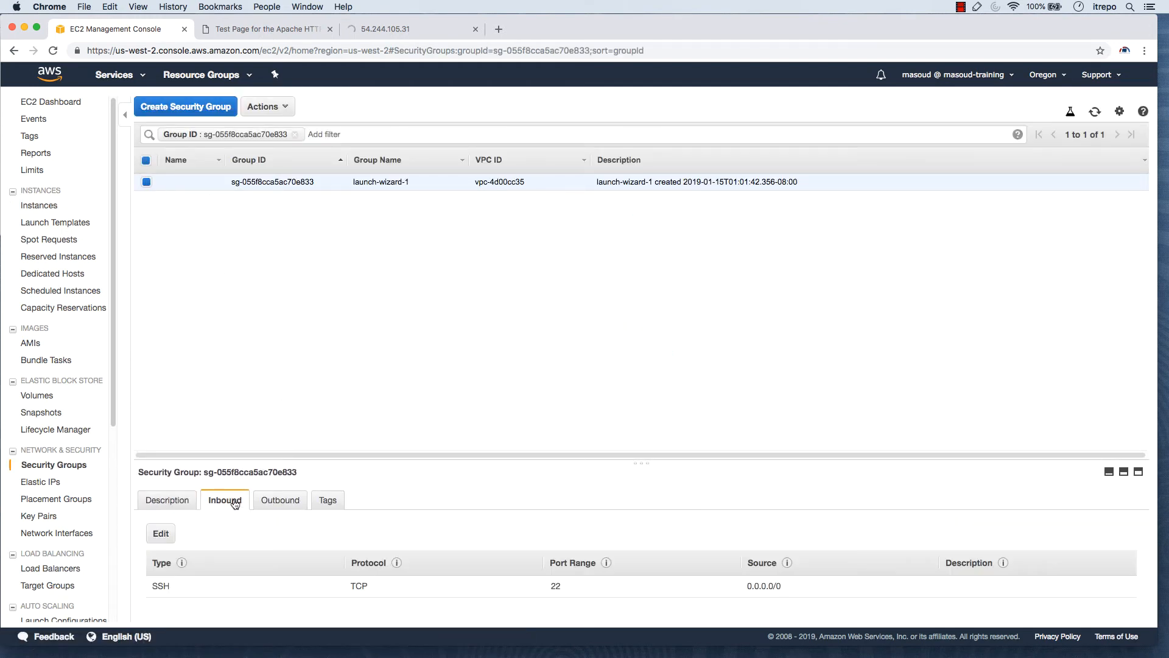
{"action": "left_click", "coordinate": [160, 533]}
{"action": "left_click", "coordinate": [279, 366]}
{"action": "left_click", "coordinate": [278, 363]}
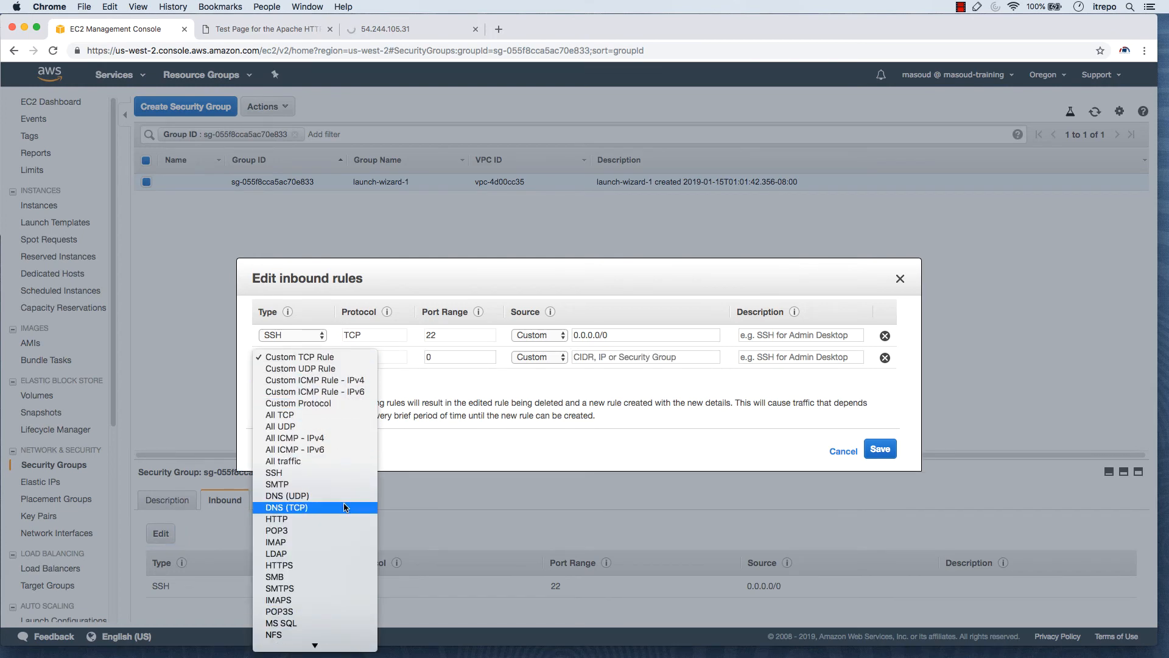
{"action": "left_click", "coordinate": [340, 518]}
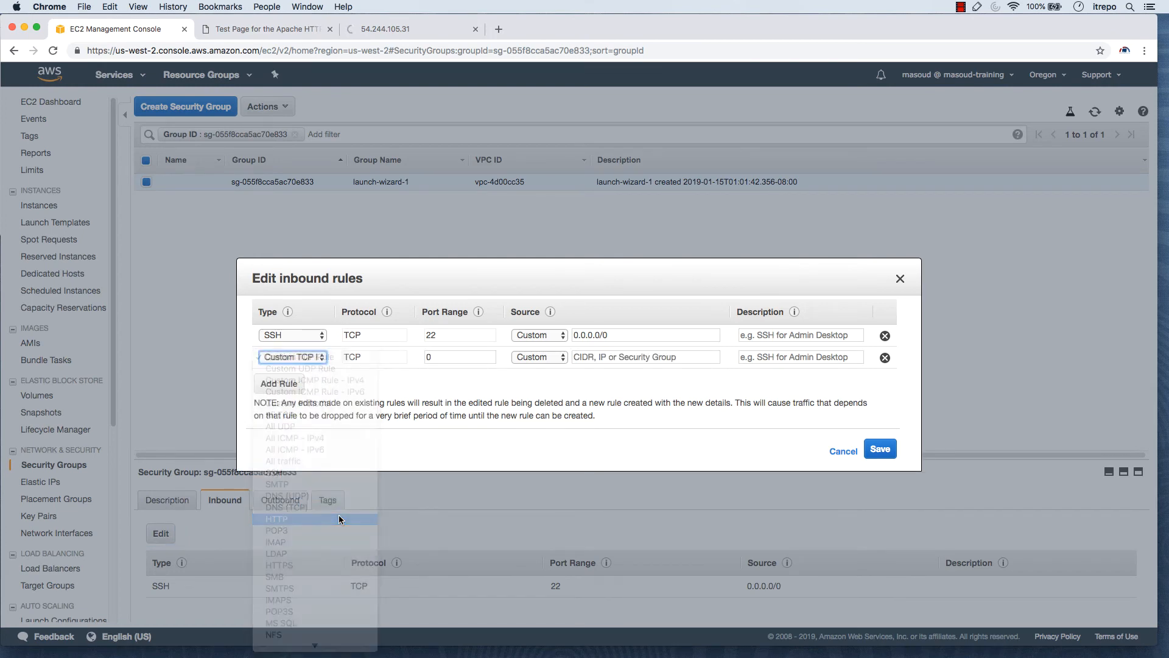
{"action": "left_click", "coordinate": [875, 450]}
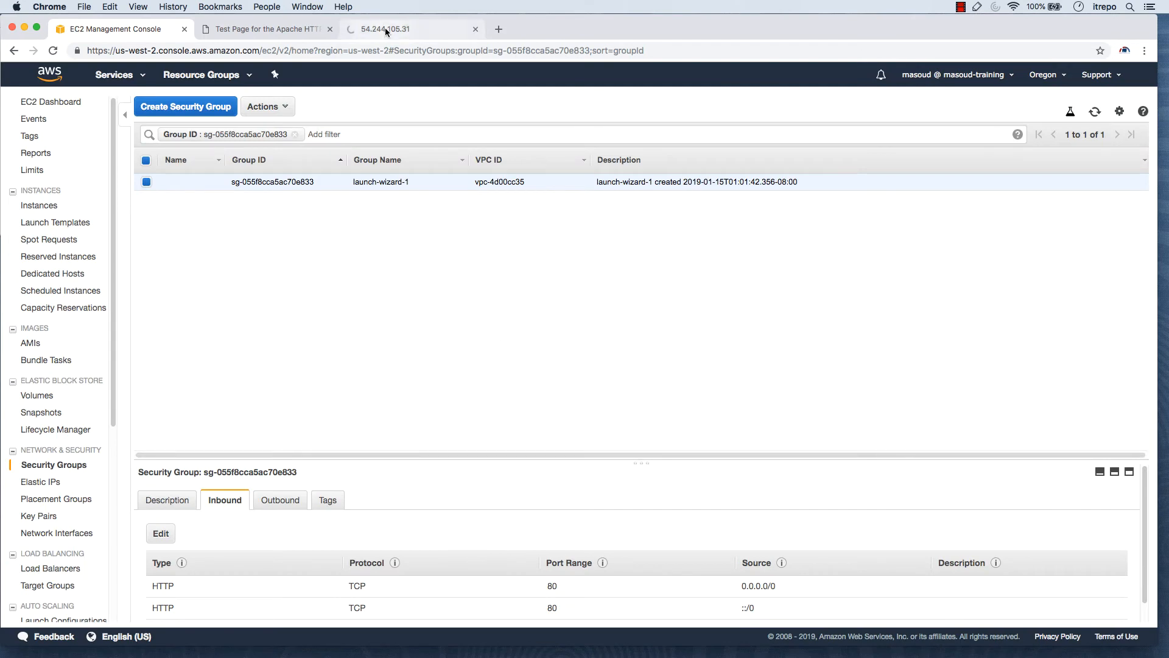
{"action": "left_click", "coordinate": [384, 28]}
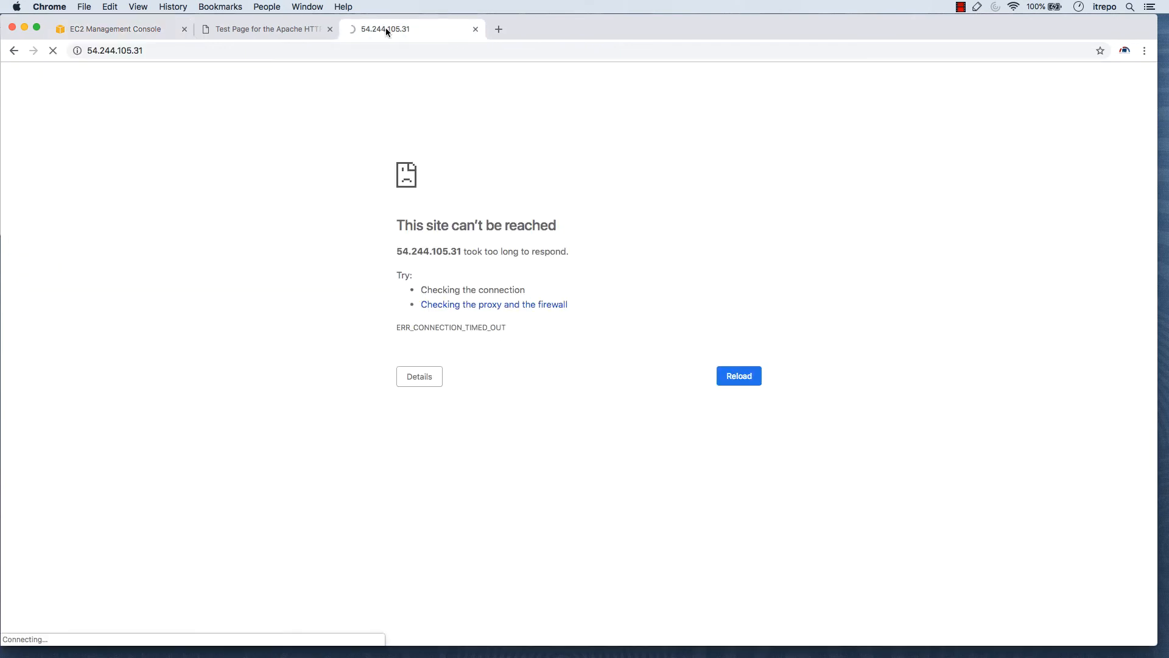
{"action": "left_click", "coordinate": [736, 377]}
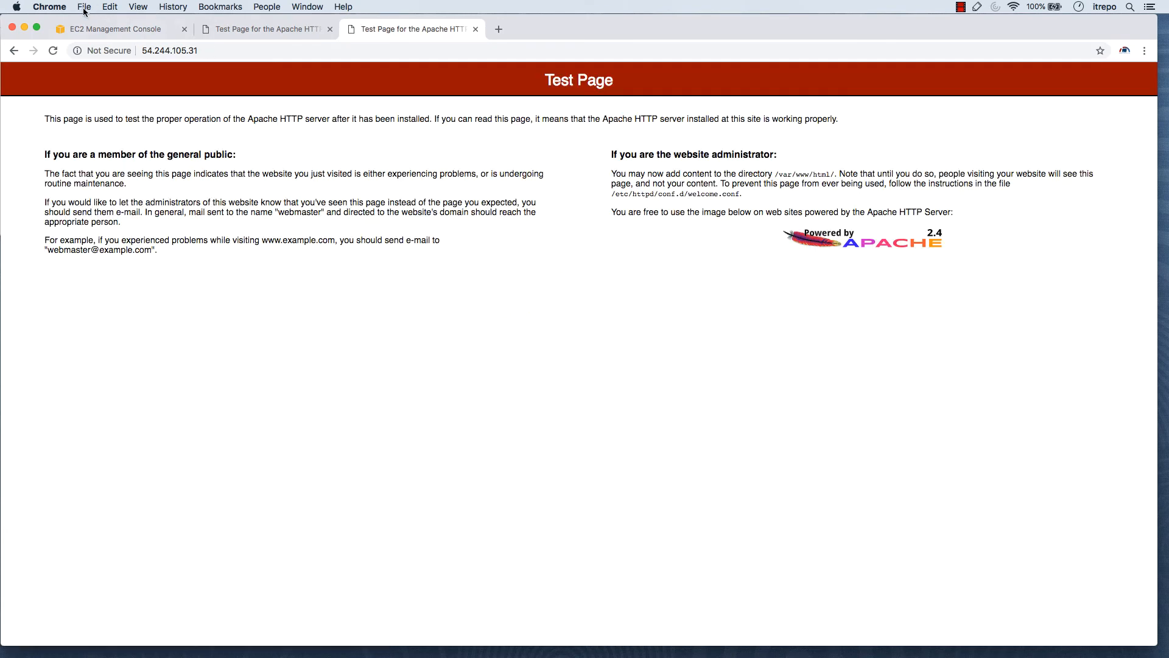
- Return to the instances list and name the new instance Web-Server-02
{"action": "left_click", "coordinate": [102, 28]}
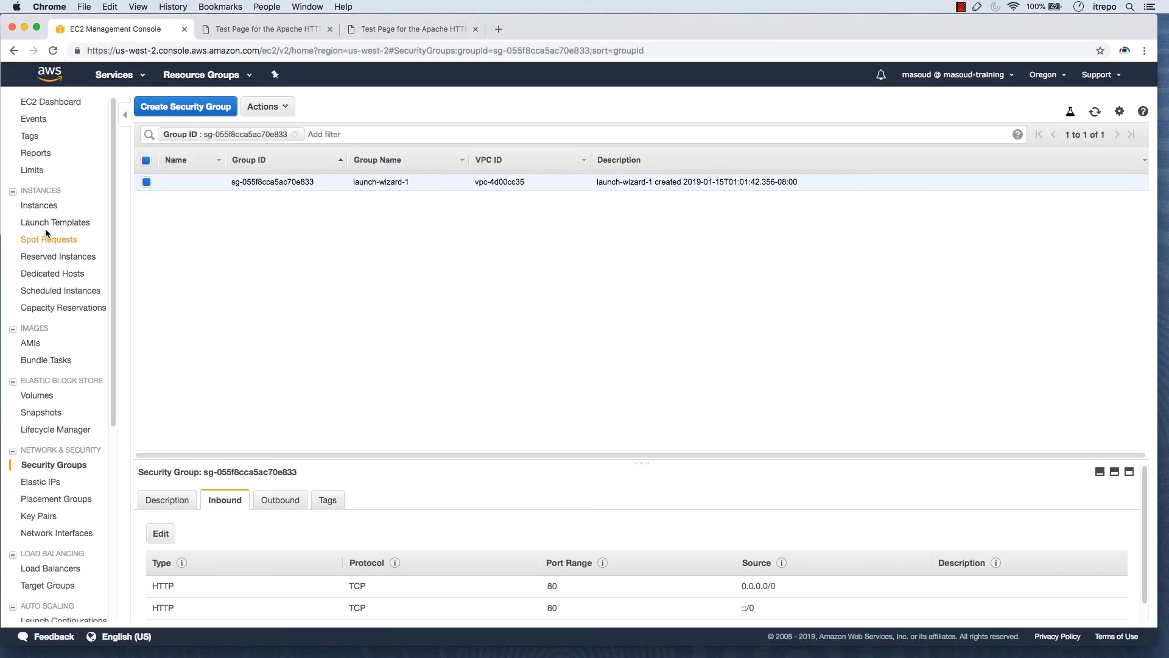
{"action": "left_click", "coordinate": [39, 205]}
{"action": "left_click", "coordinate": [214, 182]}
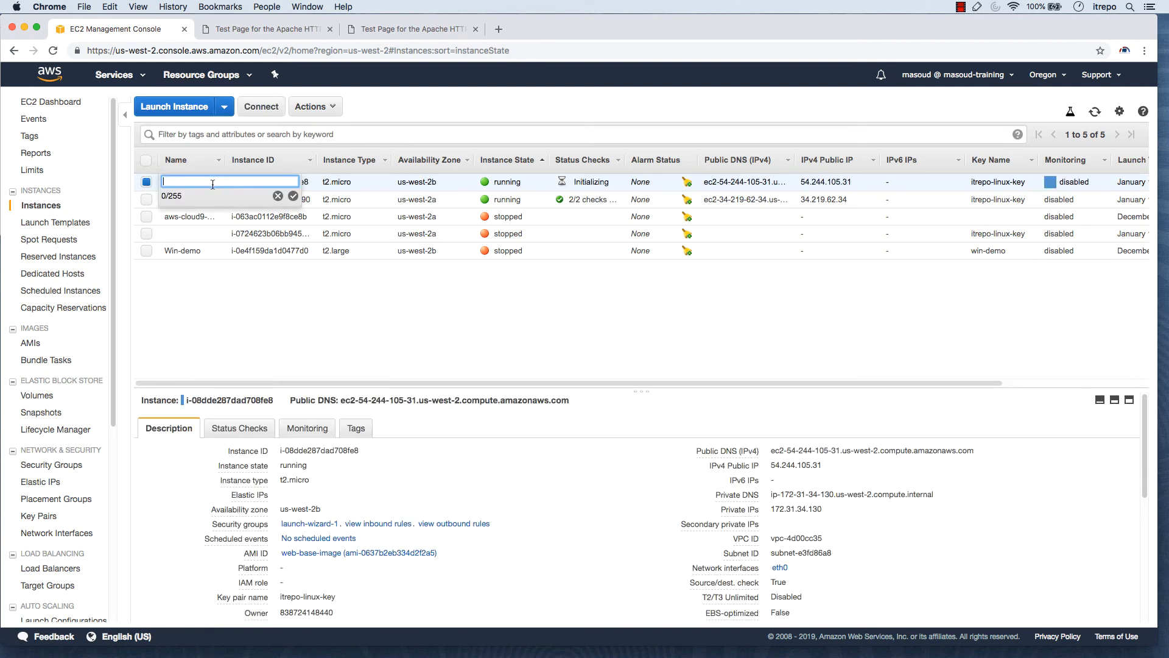
{"action": "type", "text": "Web-Server-02"}
{"action": "left_click", "coordinate": [292, 195]}
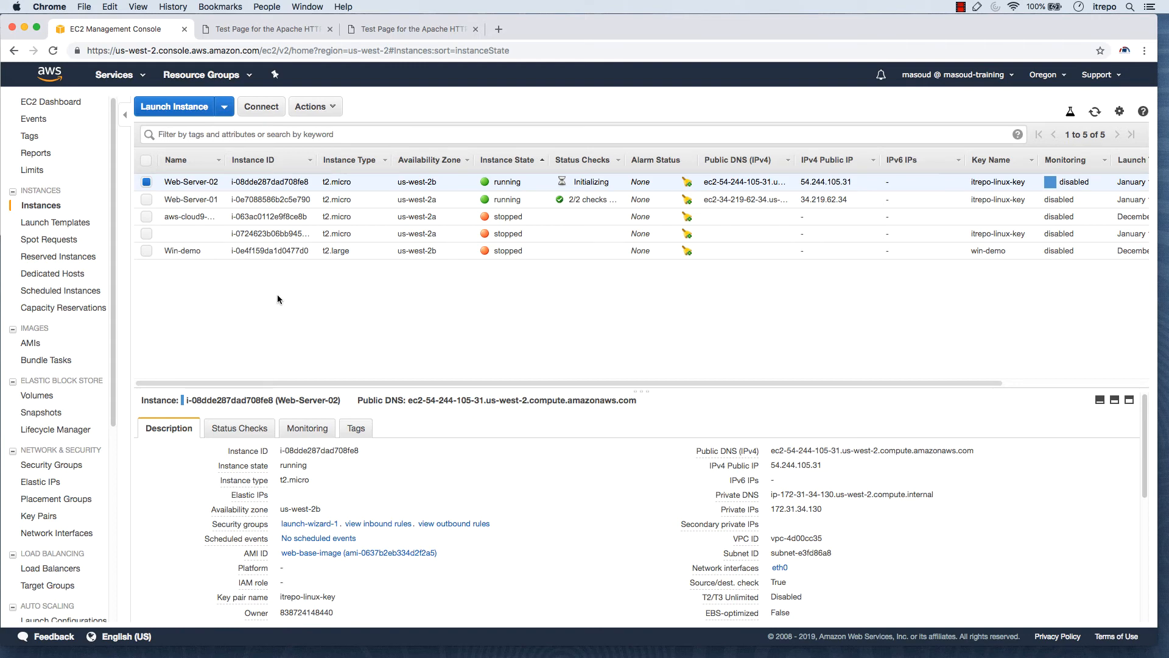
- Open the EBS volumes list, sorted by size, and widen the Volume ID and Attachment Information columns
{"action": "left_click", "coordinate": [50, 397]}
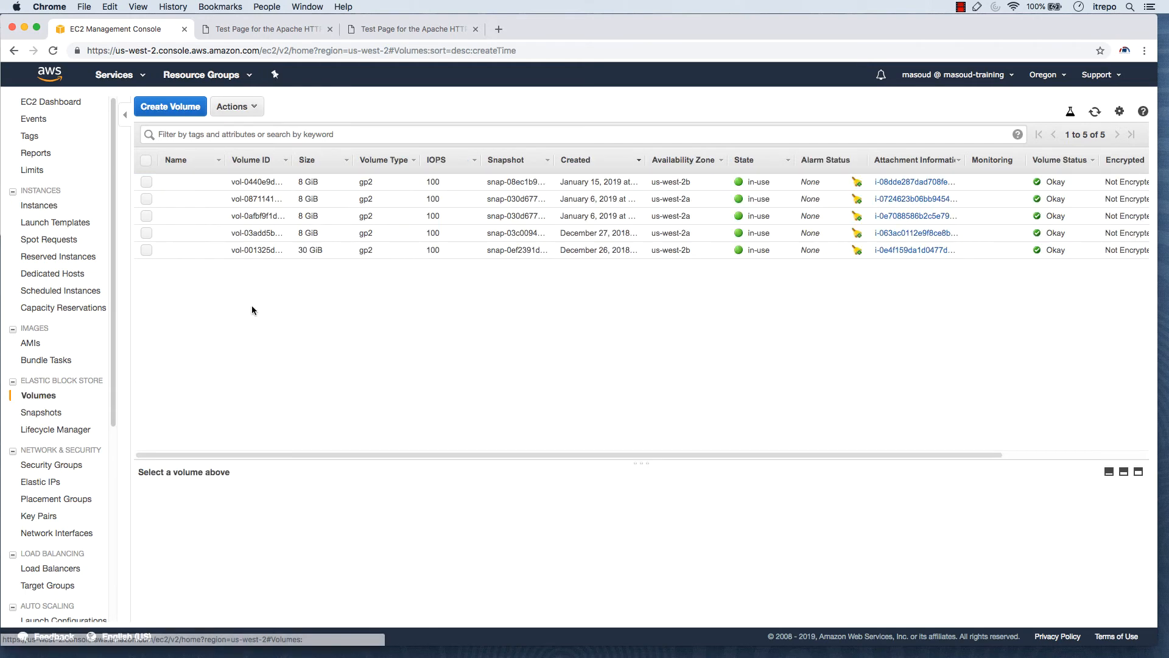
{"action": "left_click", "coordinate": [295, 161]}
{"action": "left_click_drag", "start_coordinate": [295, 162], "coordinate": [360, 161]}
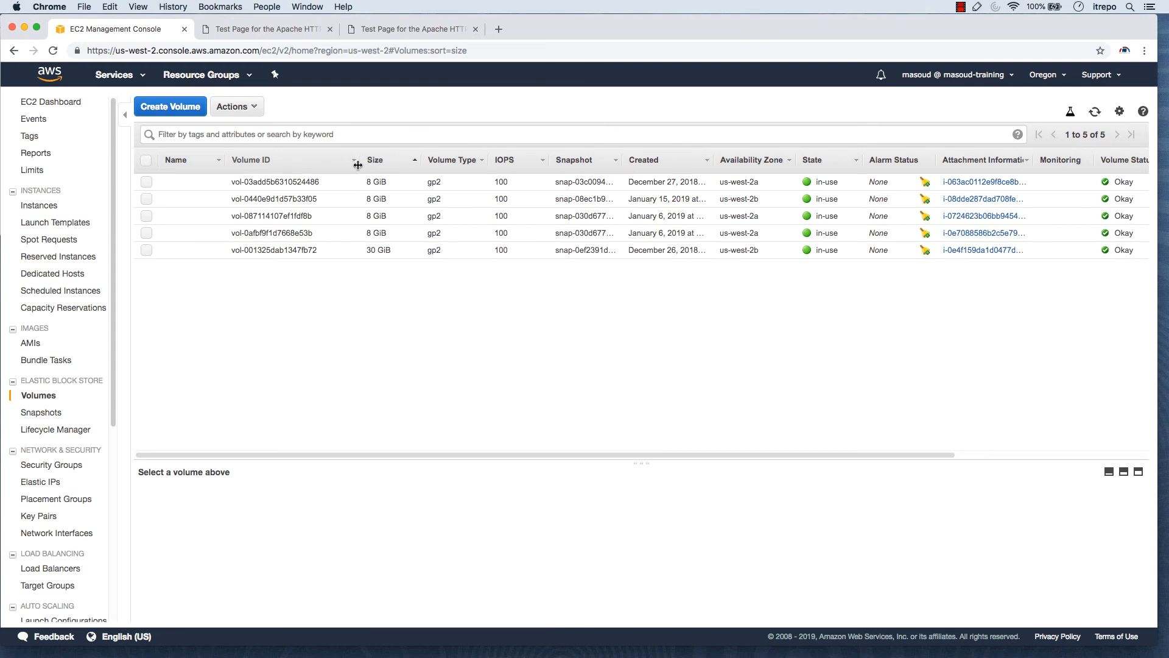
{"action": "left_click_drag", "start_coordinate": [1033, 160], "coordinate": [1130, 159]}
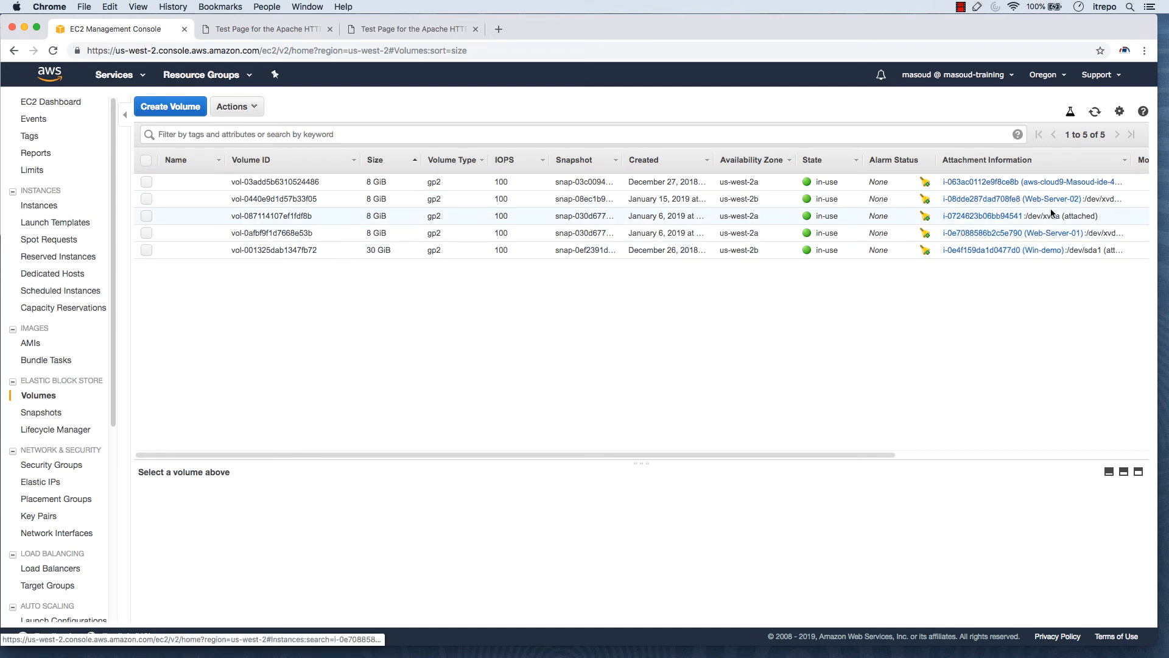
- Start a snapshot of the volume attached to Web-Server-01 and set its description to Snap1
{"action": "left_click", "coordinate": [184, 233]}
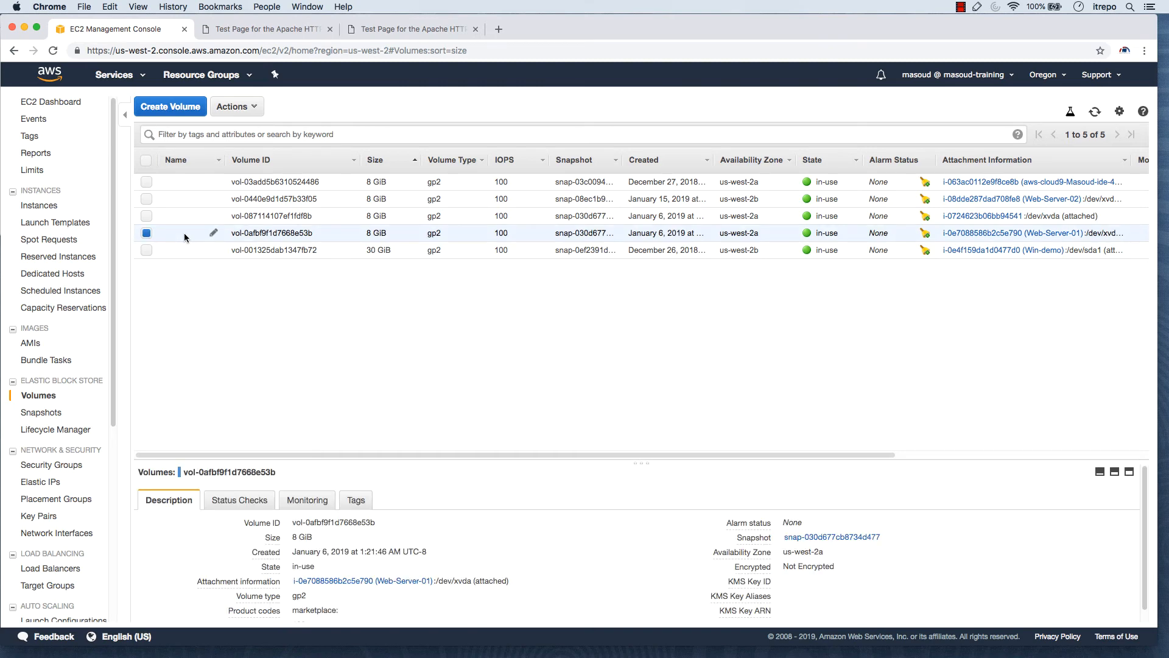
{"action": "right_click", "coordinate": [185, 234]}
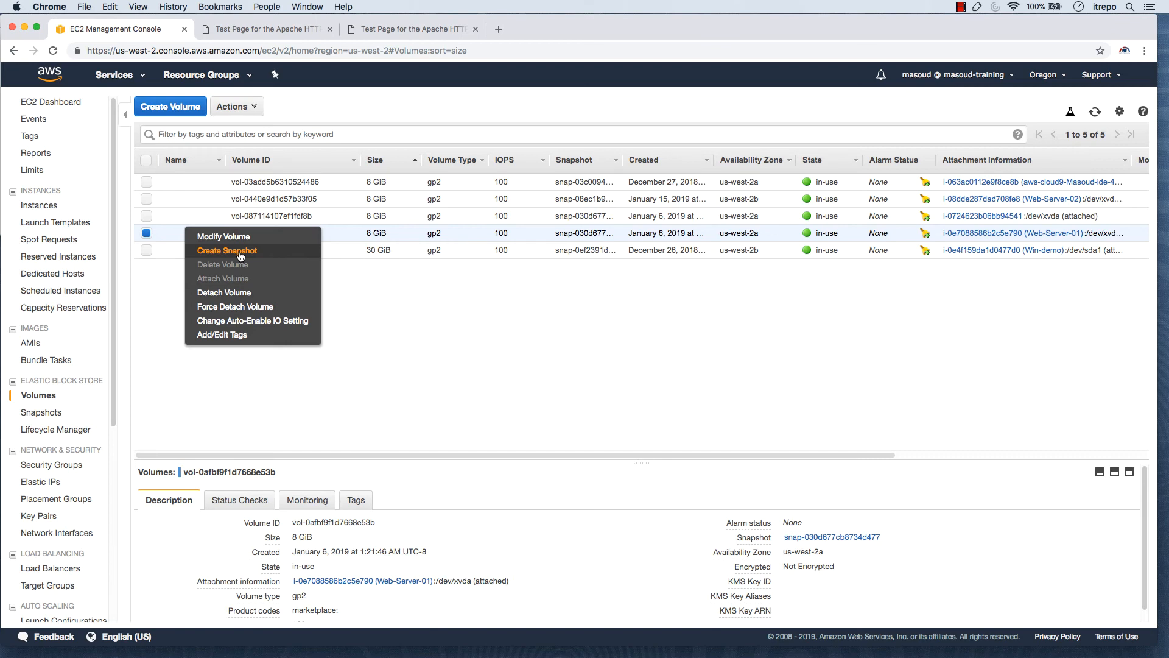
{"action": "left_click", "coordinate": [241, 251]}
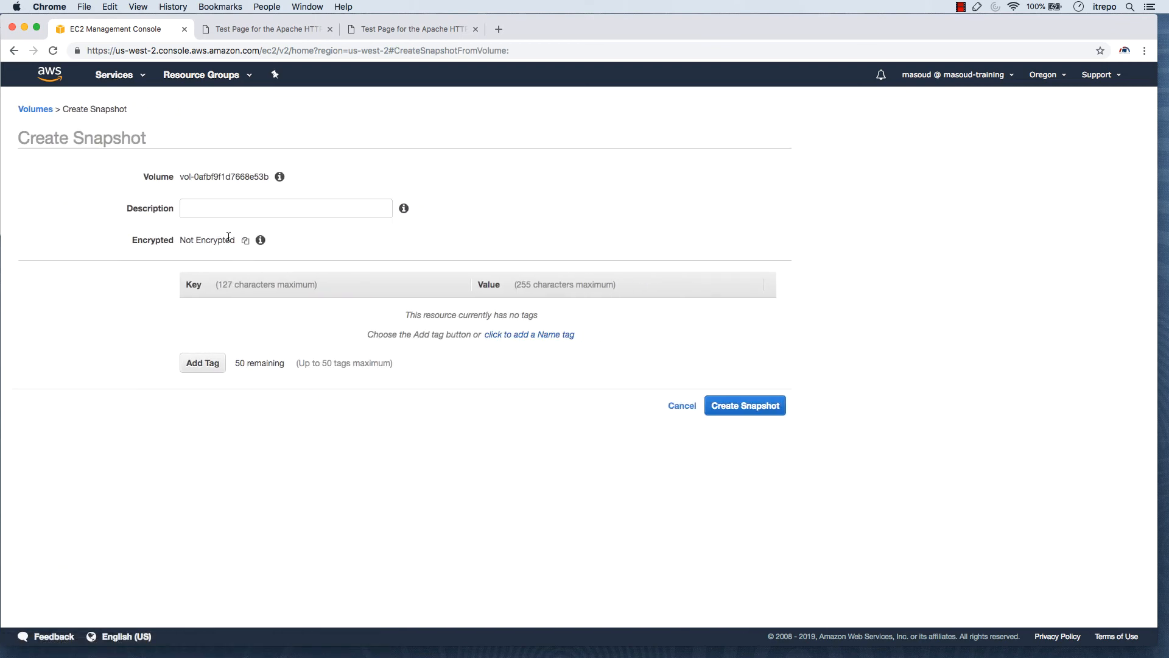
{"action": "left_click", "coordinate": [220, 210]}
{"action": "type", "text": "Snap1"}
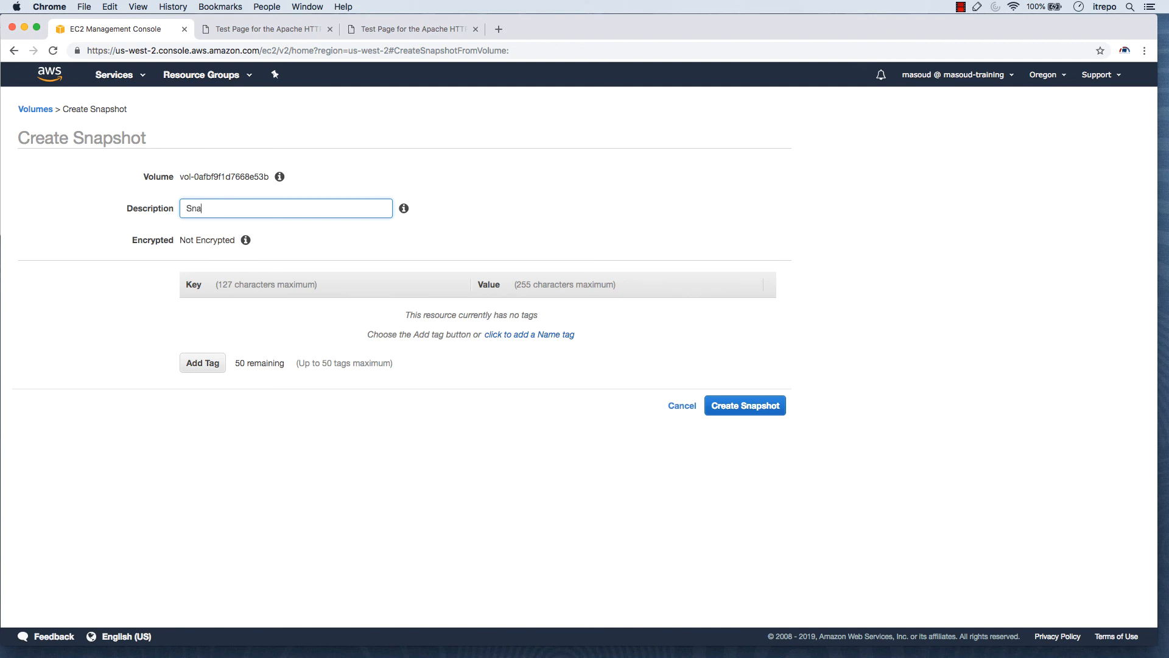
- Add a Name tag with the value snap1 and create the snapshot
{"action": "left_click", "coordinate": [214, 367]}
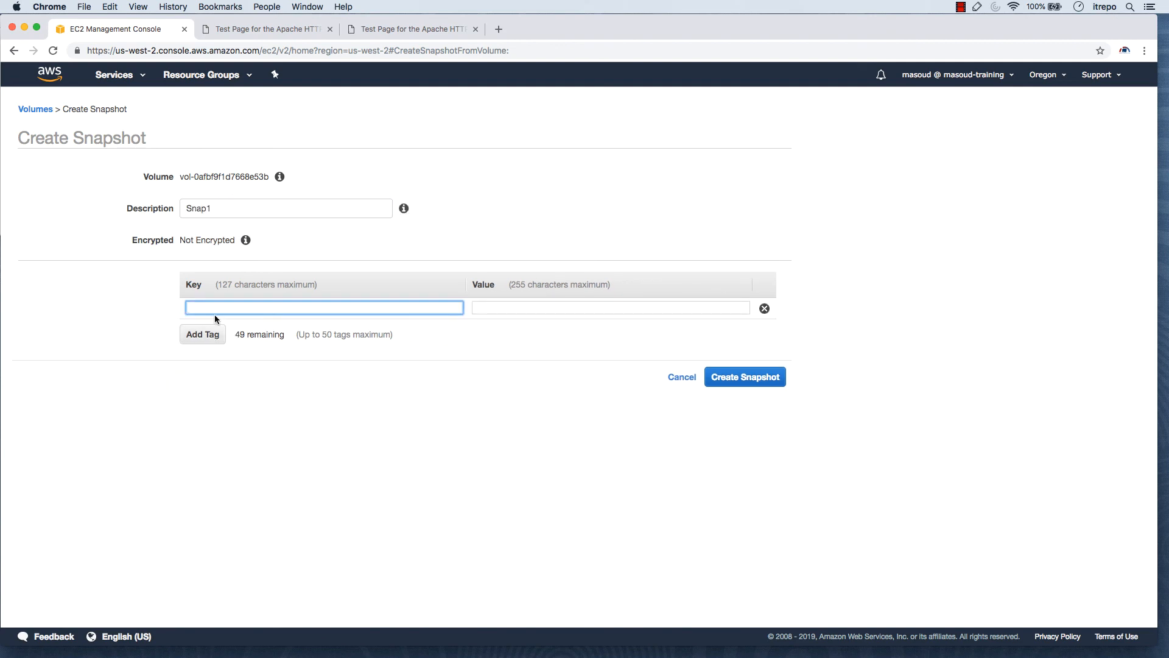
{"action": "type", "text": "Nam"}
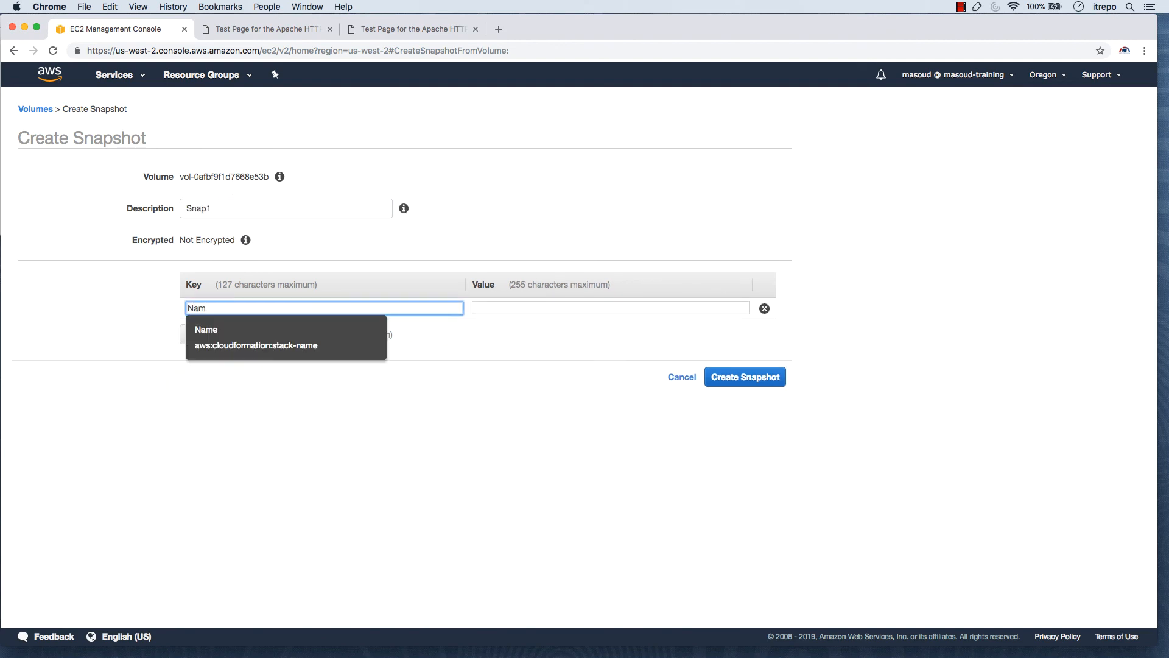
{"action": "left_click", "coordinate": [205, 330]}
{"action": "left_click", "coordinate": [507, 305]}
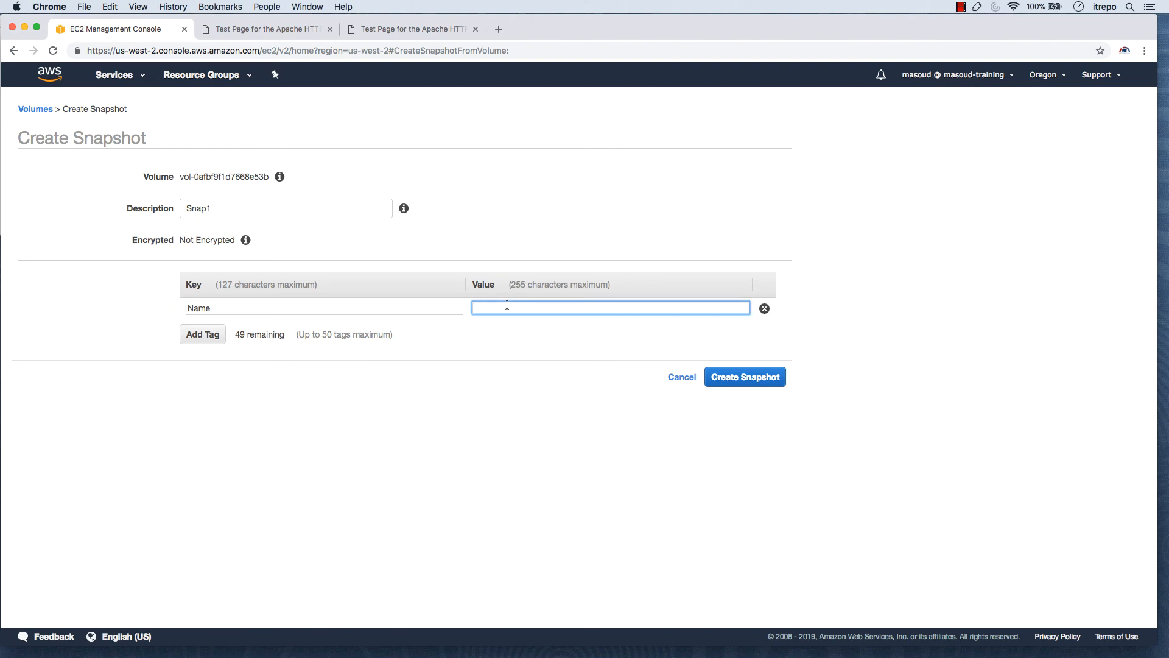
{"action": "type", "text": "snap1"}
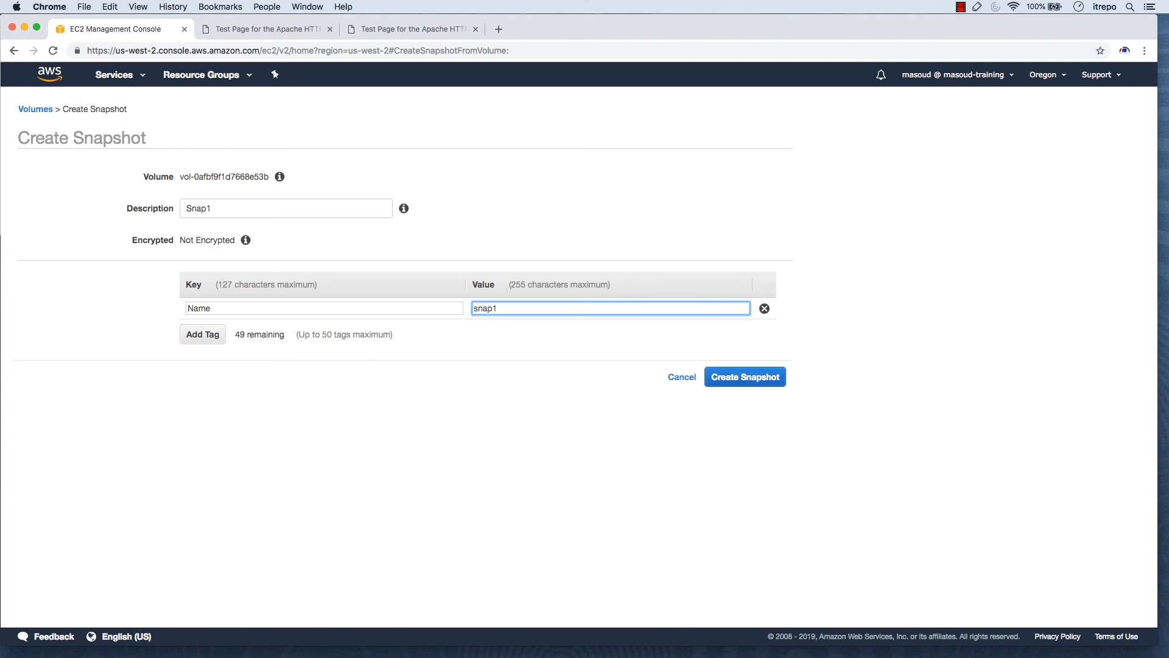
{"action": "left_click", "coordinate": [745, 376]}
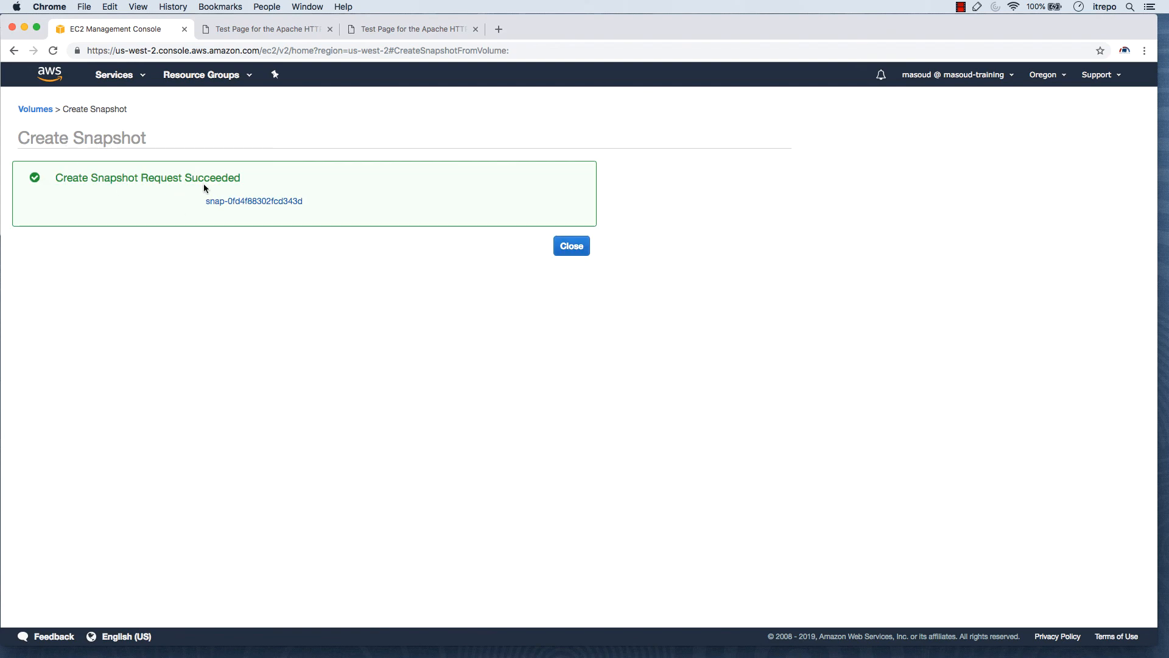
- Open the new snap1 snapshot and check its available actions and progress, revisiting the volumes list in between
{"action": "left_click", "coordinate": [257, 202]}
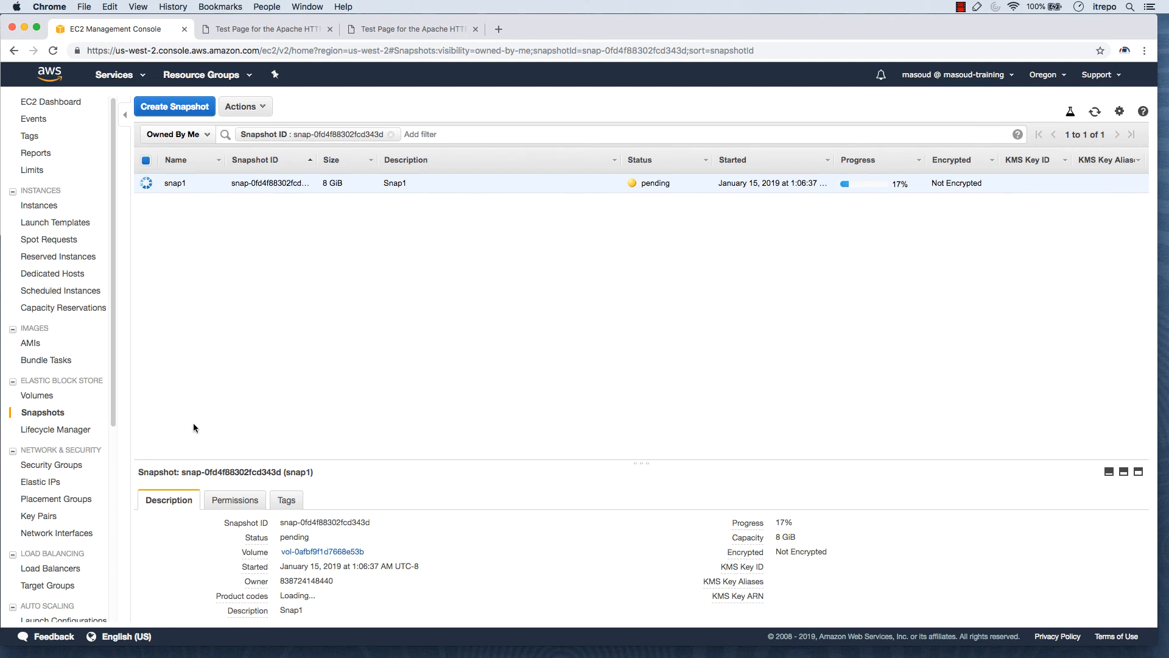
{"action": "right_click", "coordinate": [236, 186]}
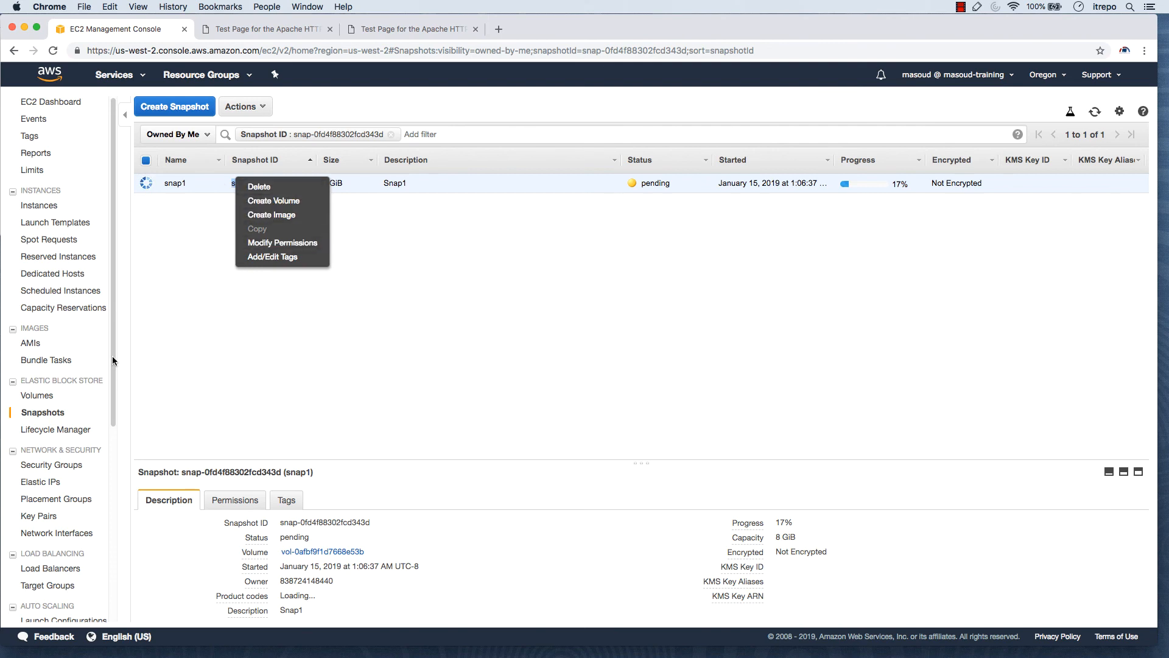
{"action": "left_click", "coordinate": [37, 395]}
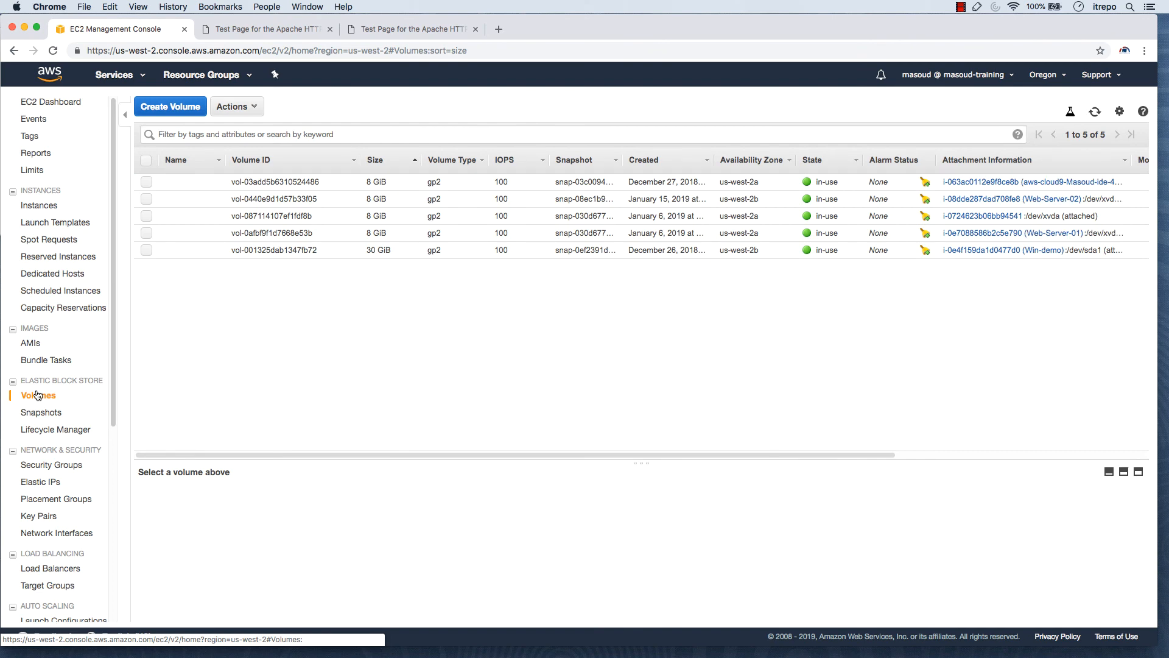
{"action": "left_click", "coordinate": [40, 413]}
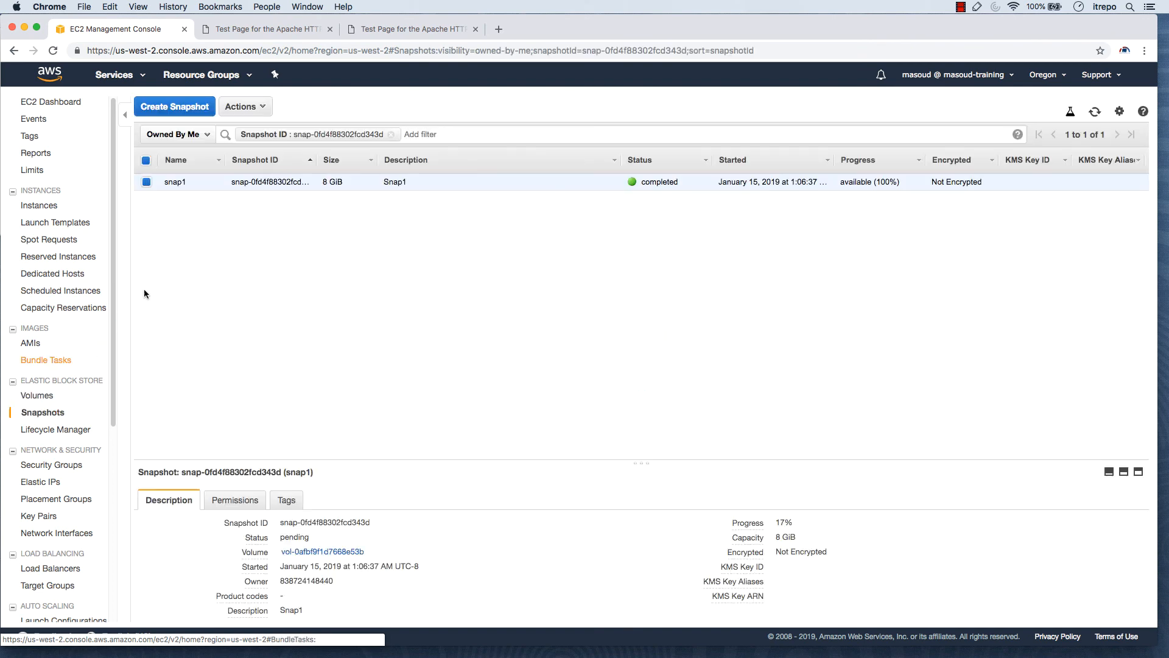
- View the options for creating an image from the snap1 snapshot and close the form without creating one
{"action": "right_click", "coordinate": [209, 183]}
{"action": "left_click", "coordinate": [242, 214]}
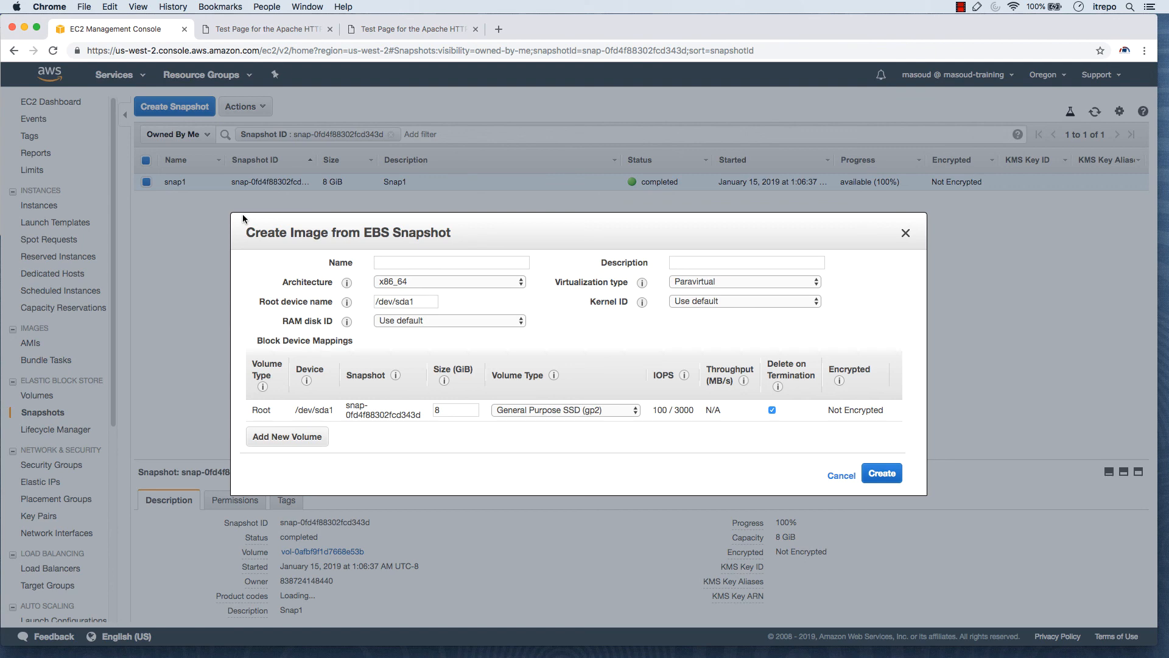
{"action": "left_click", "coordinate": [841, 475]}
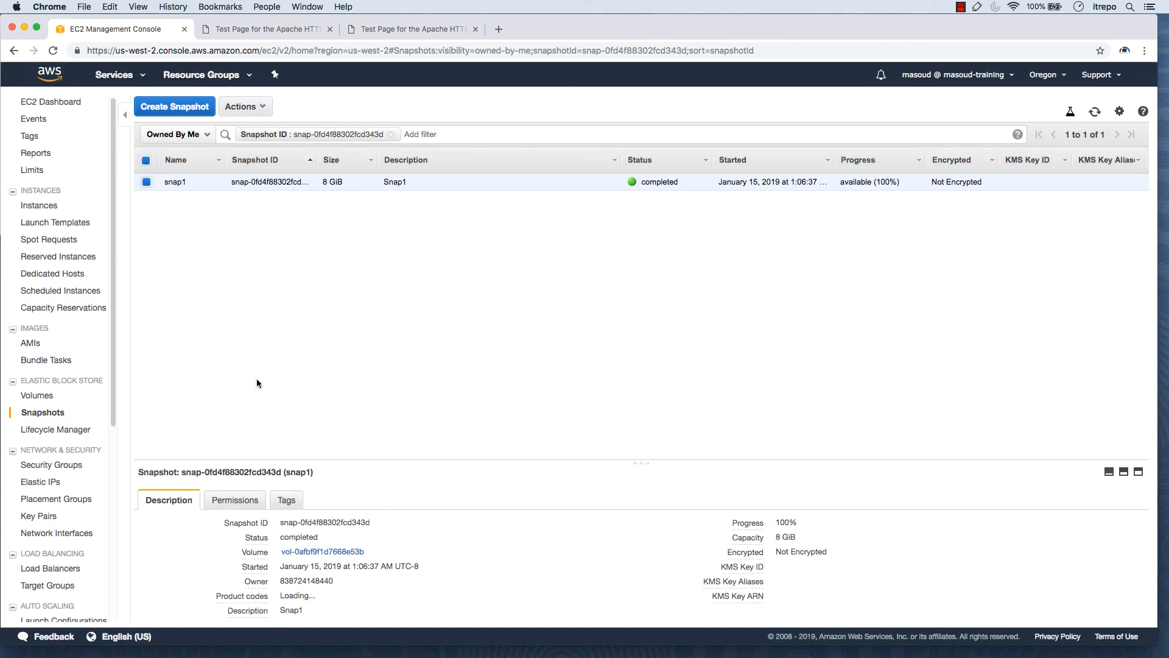